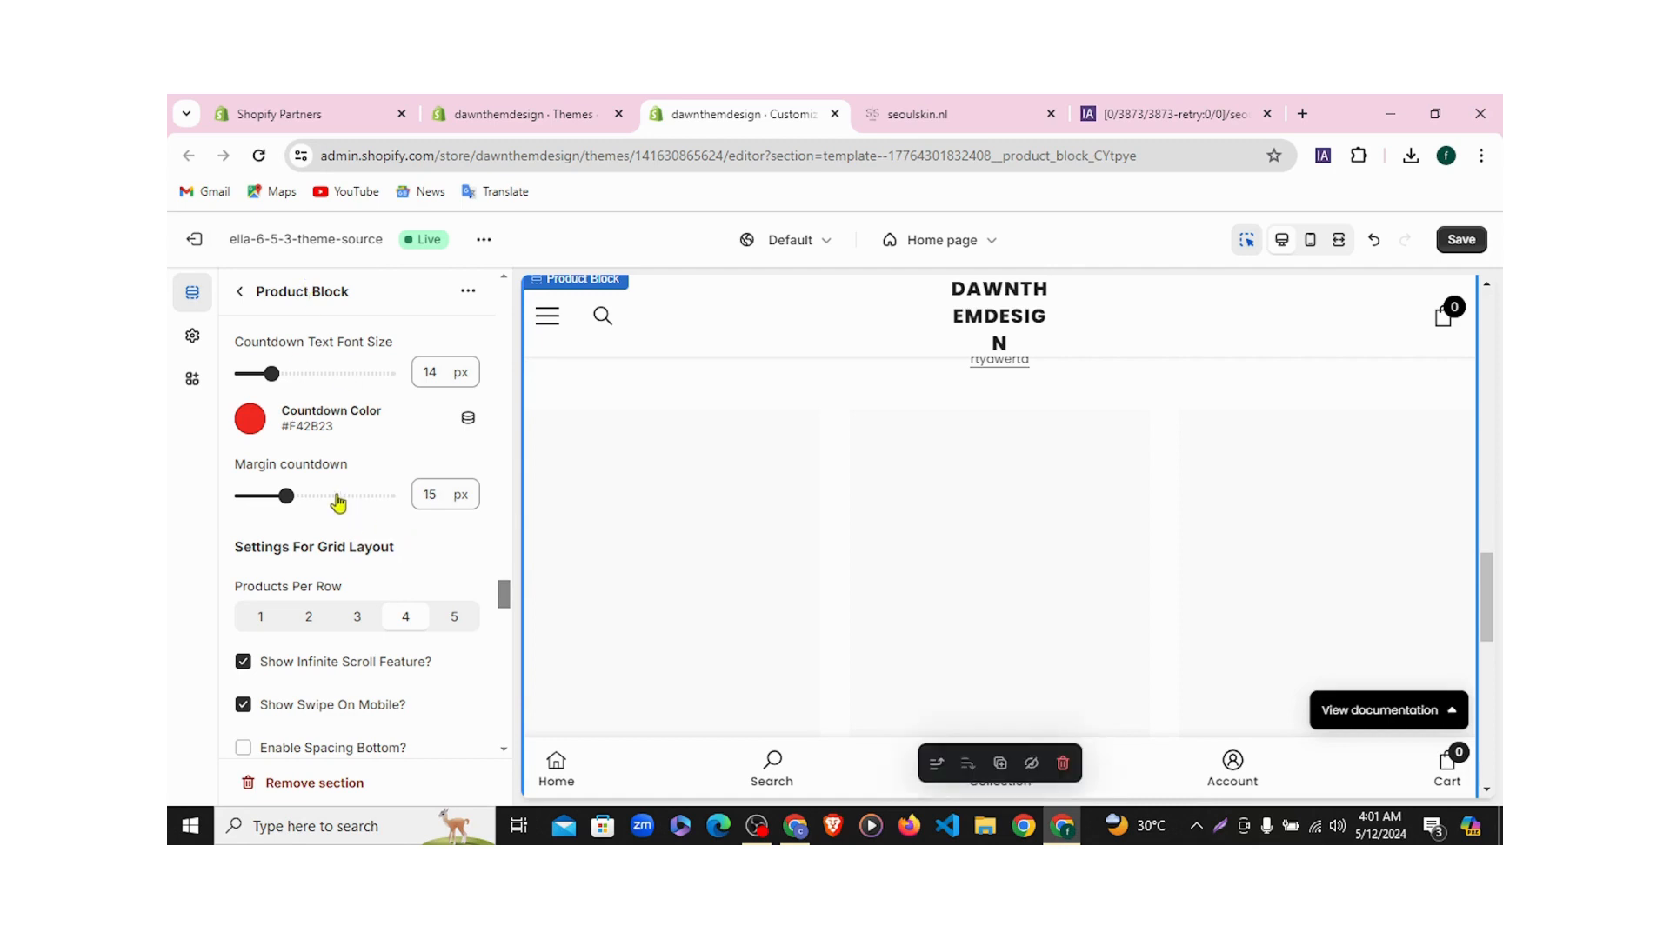
Log in to the dawntheme23 store from the Shopify Partners store list and open its product list
{"action": "left_click", "coordinate": [561, 113]}
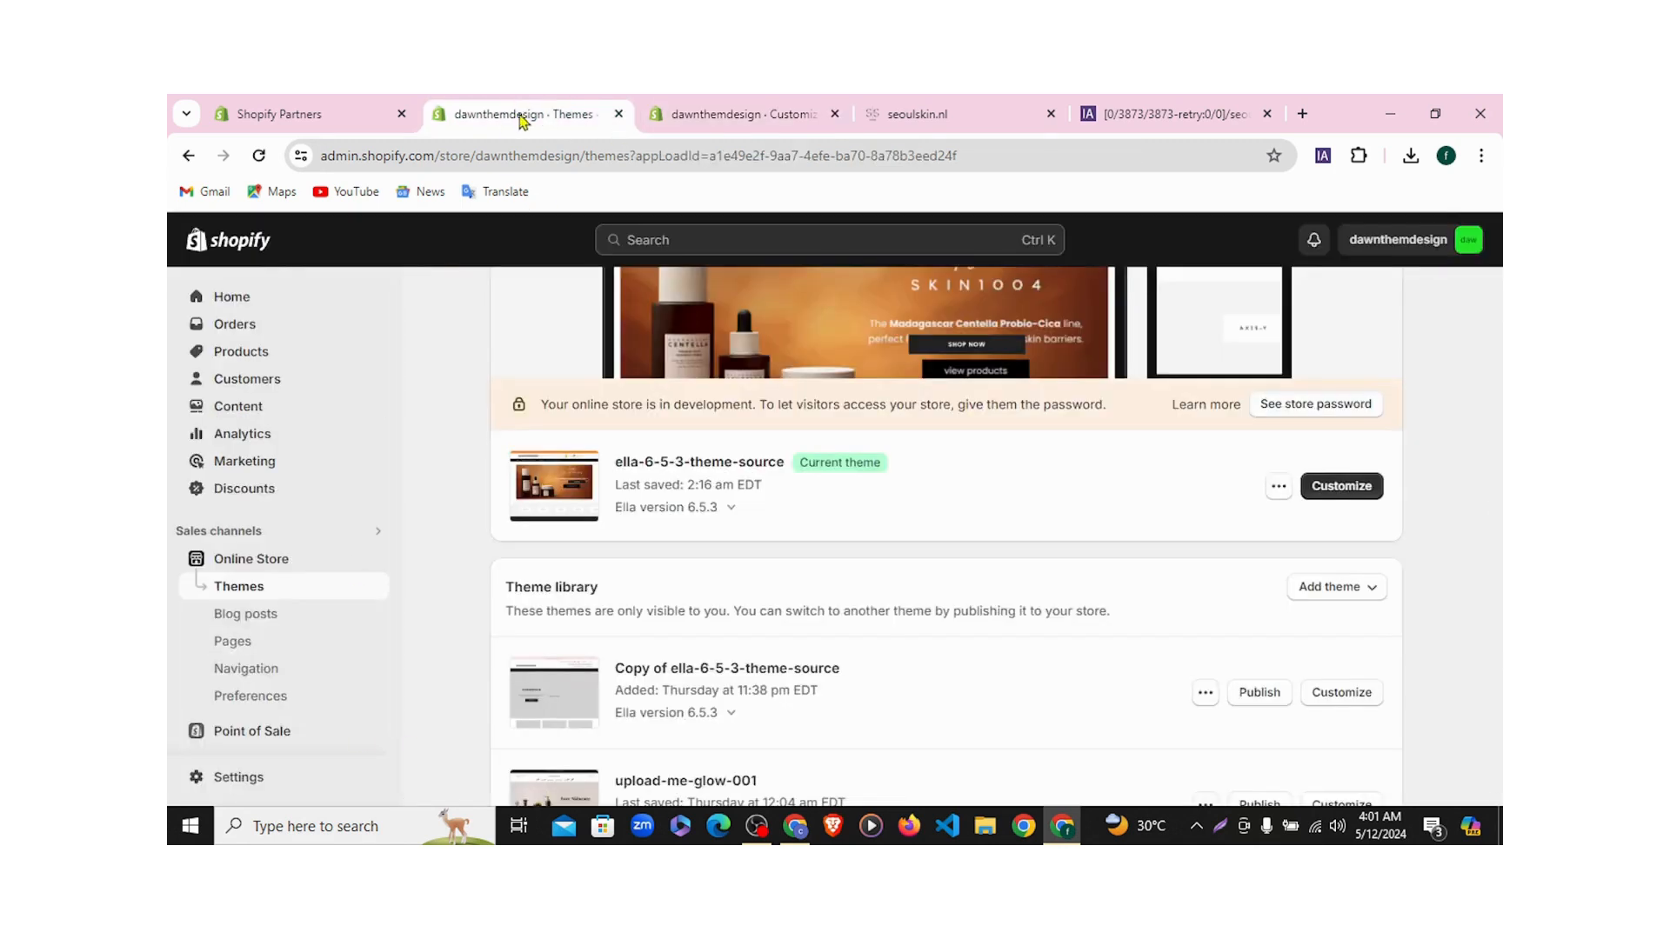
{"action": "left_click", "coordinate": [317, 112]}
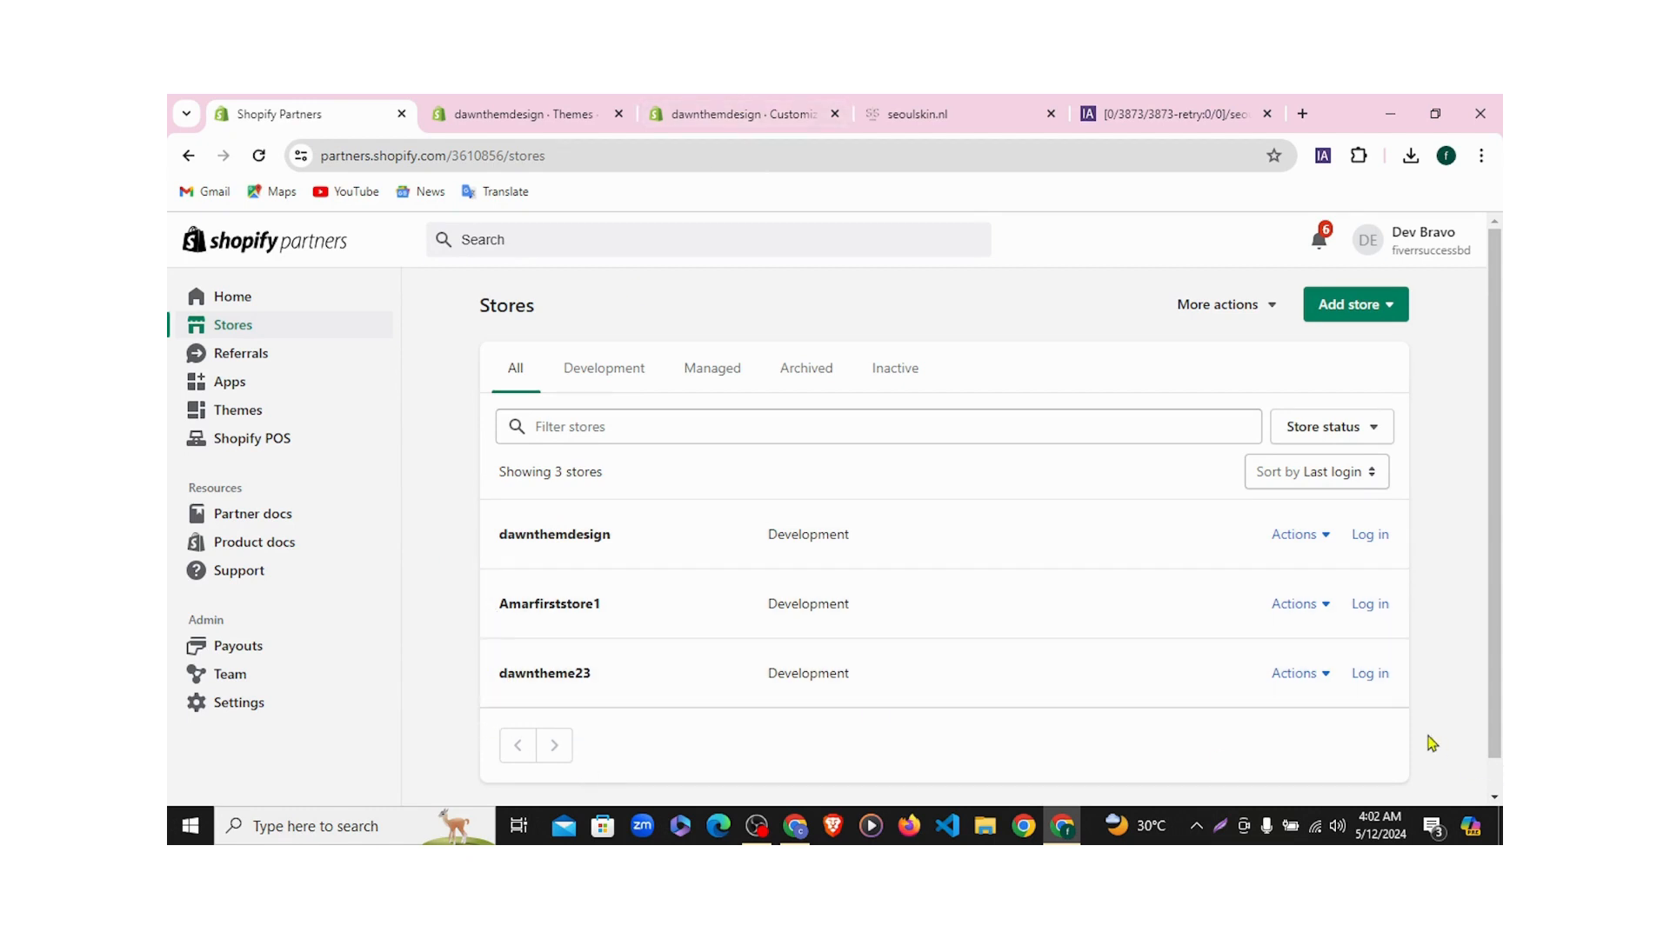
{"action": "left_click", "coordinate": [1369, 677]}
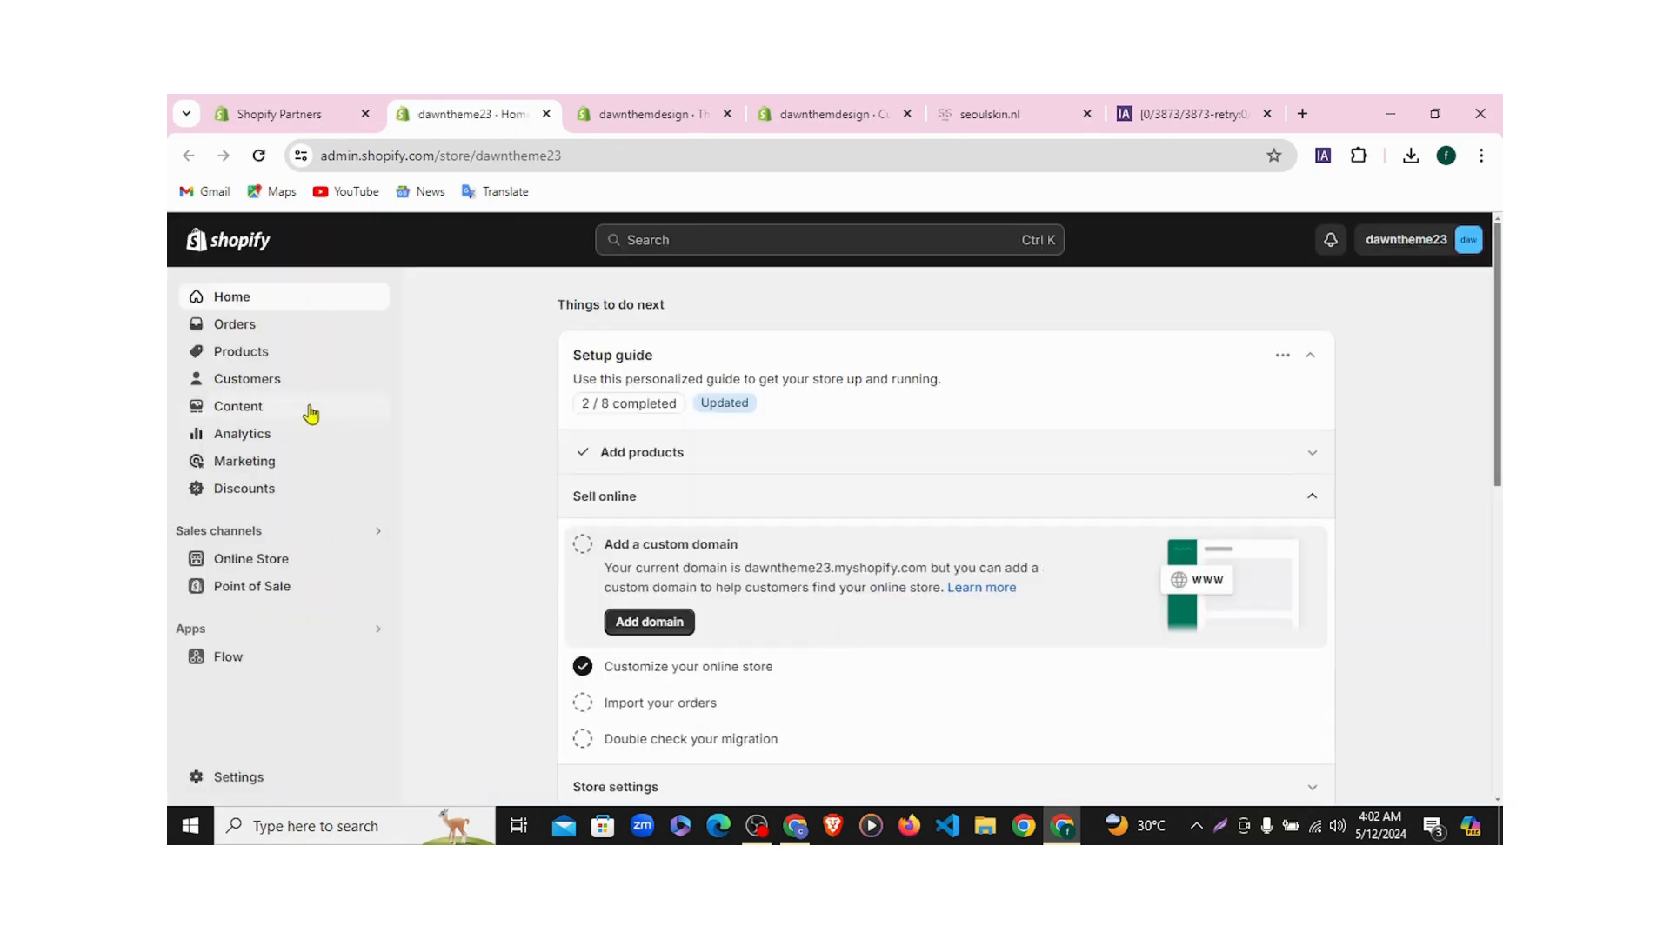
{"action": "left_click", "coordinate": [252, 352]}
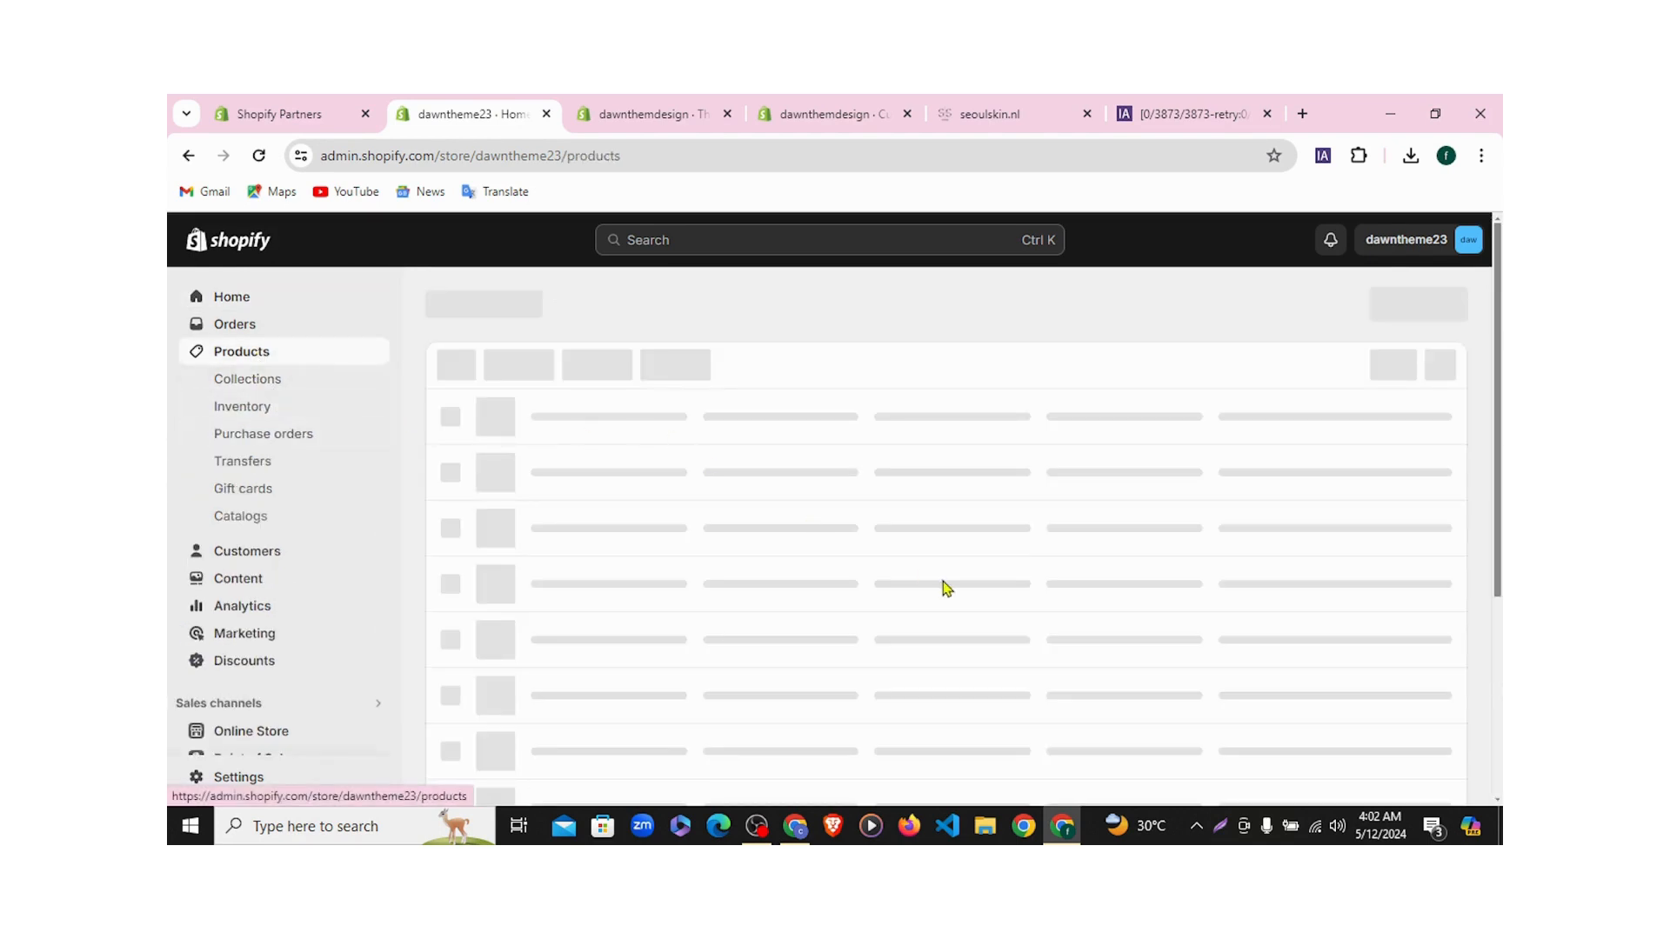
{"action": "scroll", "coordinate": [614, 600], "scroll_direction": "down", "scroll_amount": 6}
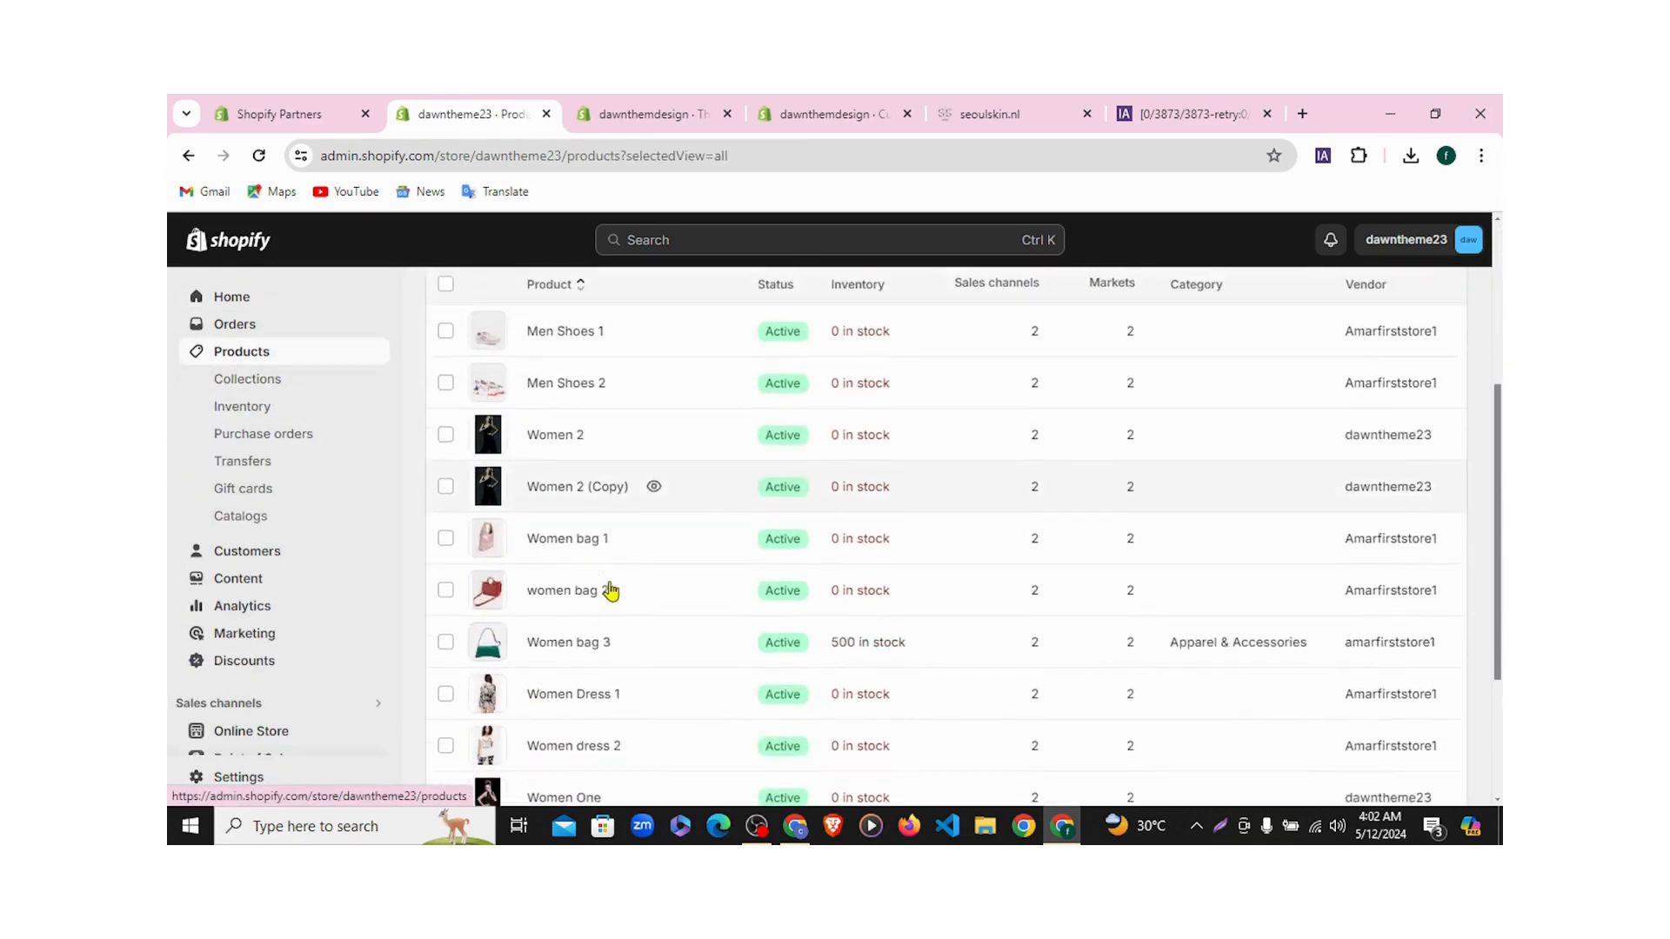
{"action": "scroll", "coordinate": [621, 708], "scroll_direction": "up", "scroll_amount": 5}
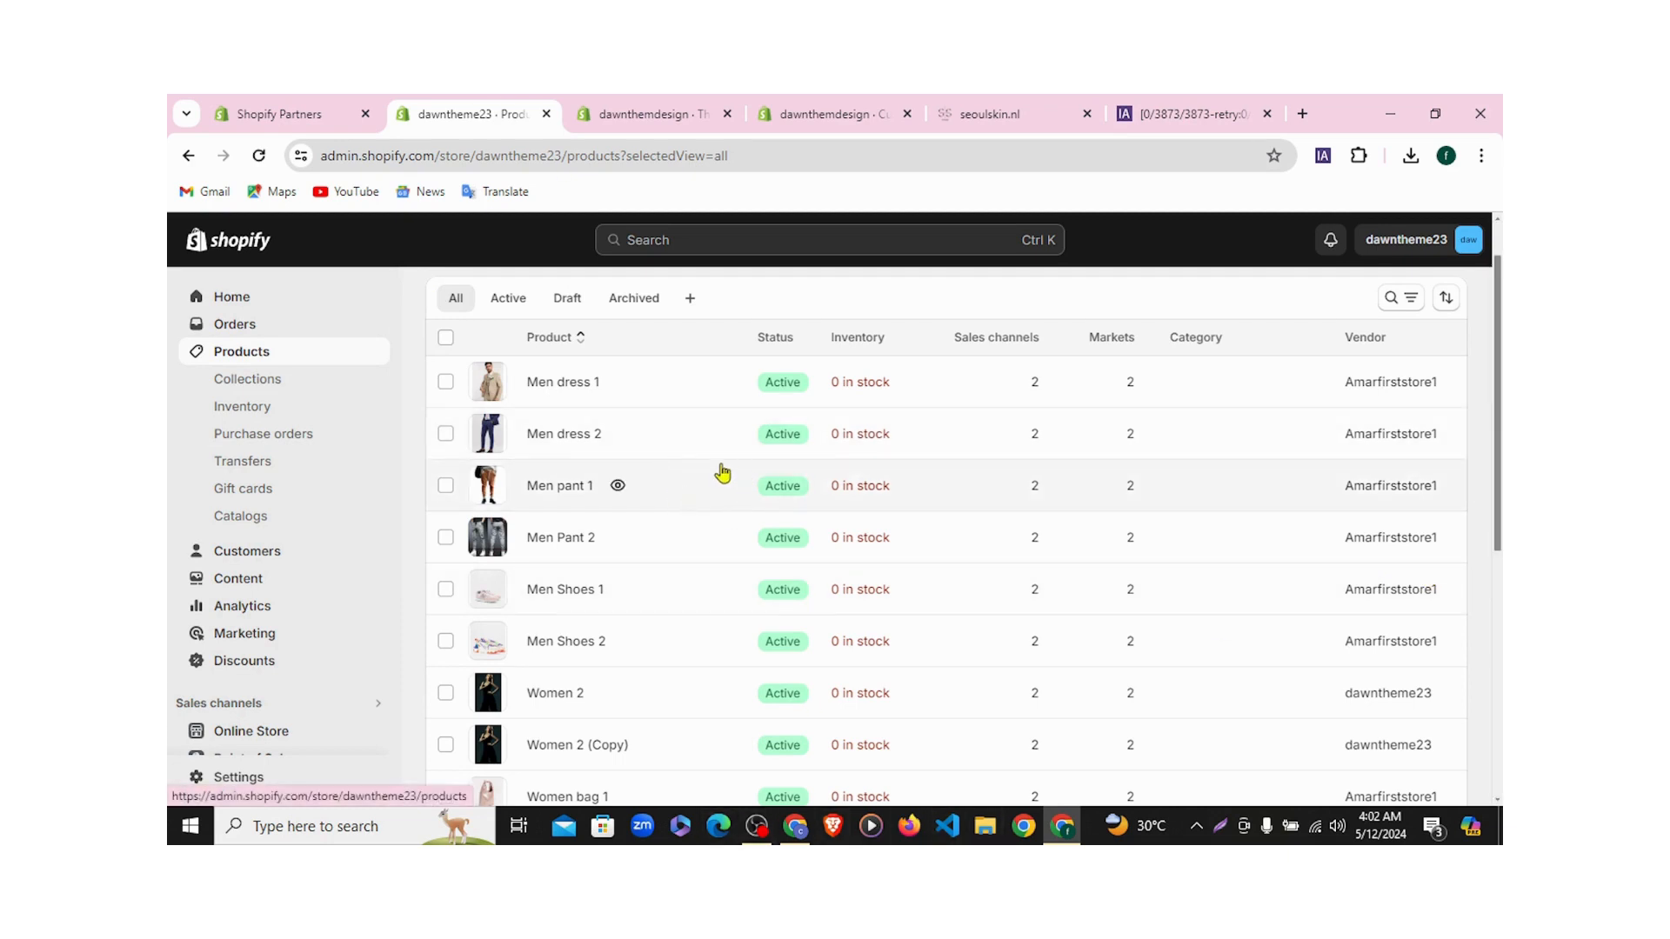
{"action": "scroll", "coordinate": [723, 473], "scroll_direction": "up", "scroll_amount": 1}
{"action": "left_click", "coordinate": [446, 402]}
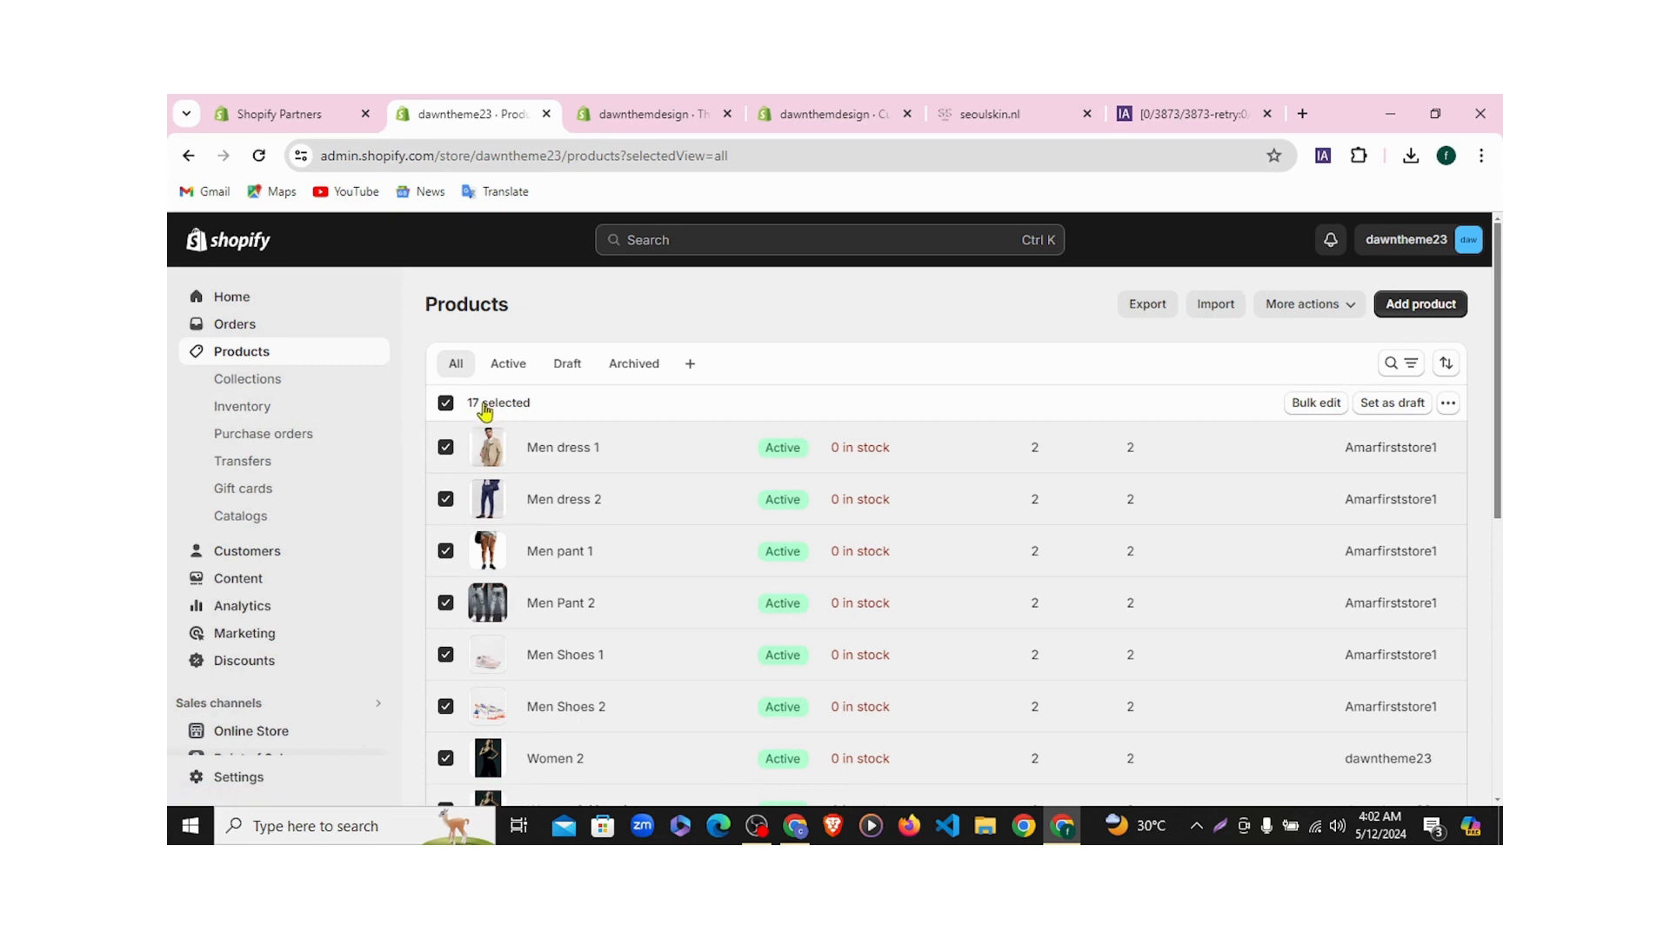
{"action": "scroll", "coordinate": [820, 421], "scroll_direction": "down", "scroll_amount": 6}
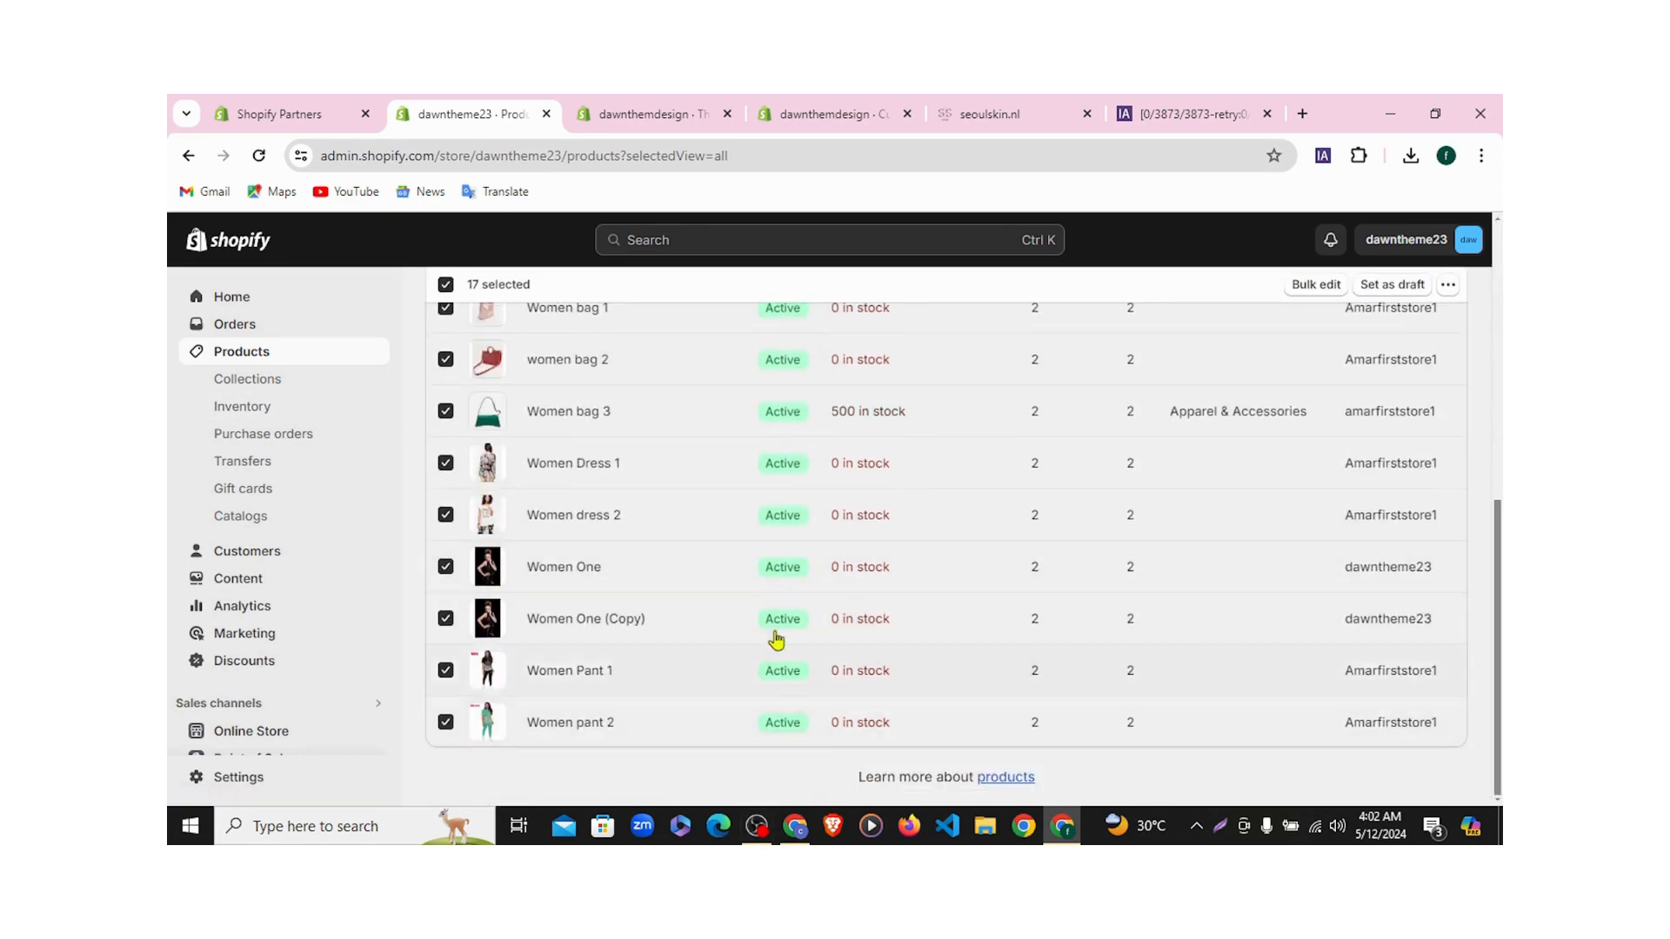
{"action": "scroll", "coordinate": [887, 619], "scroll_direction": "up", "scroll_amount": 6}
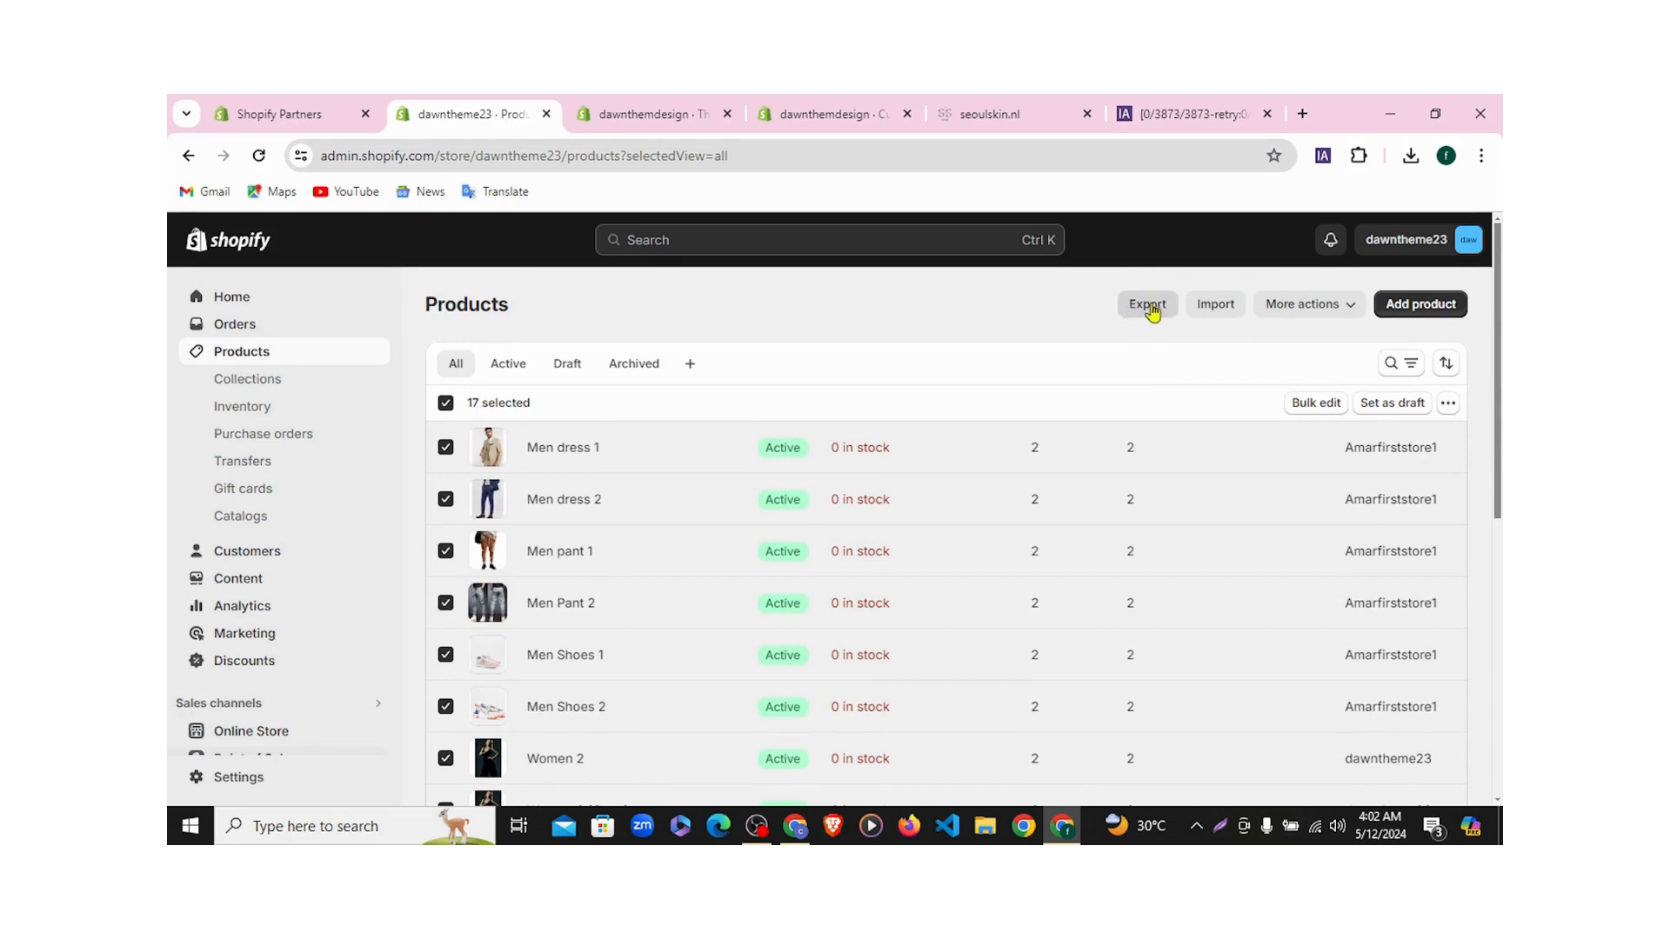
{"action": "left_click", "coordinate": [445, 403]}
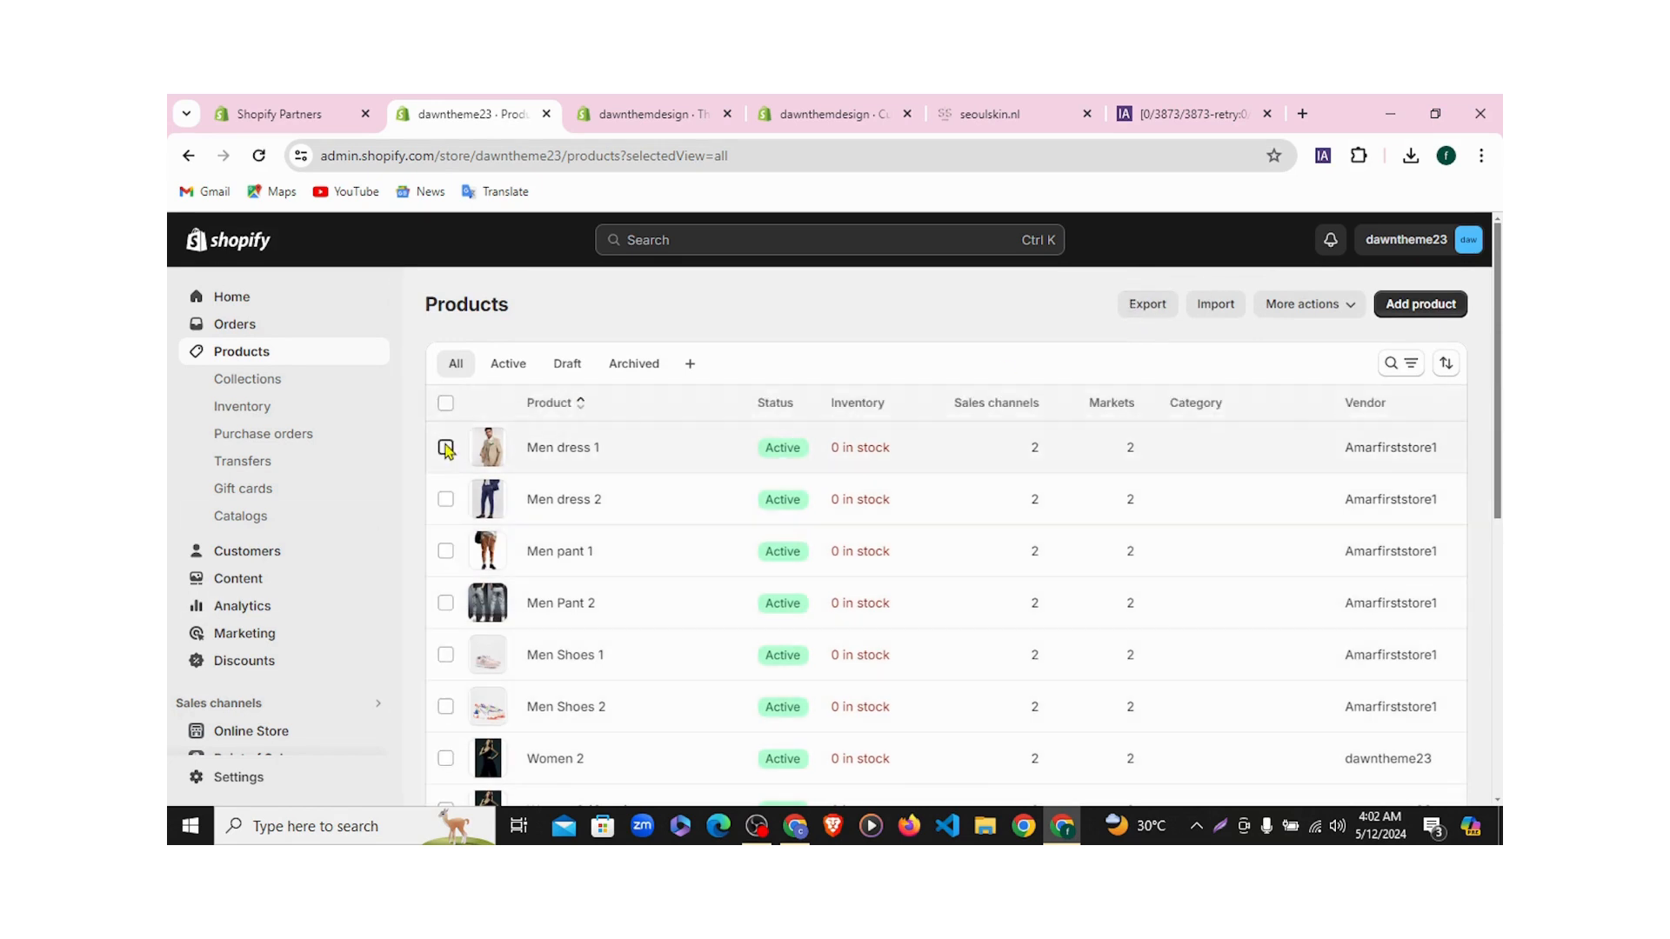
{"action": "left_click", "coordinate": [445, 448]}
{"action": "left_click", "coordinate": [445, 500]}
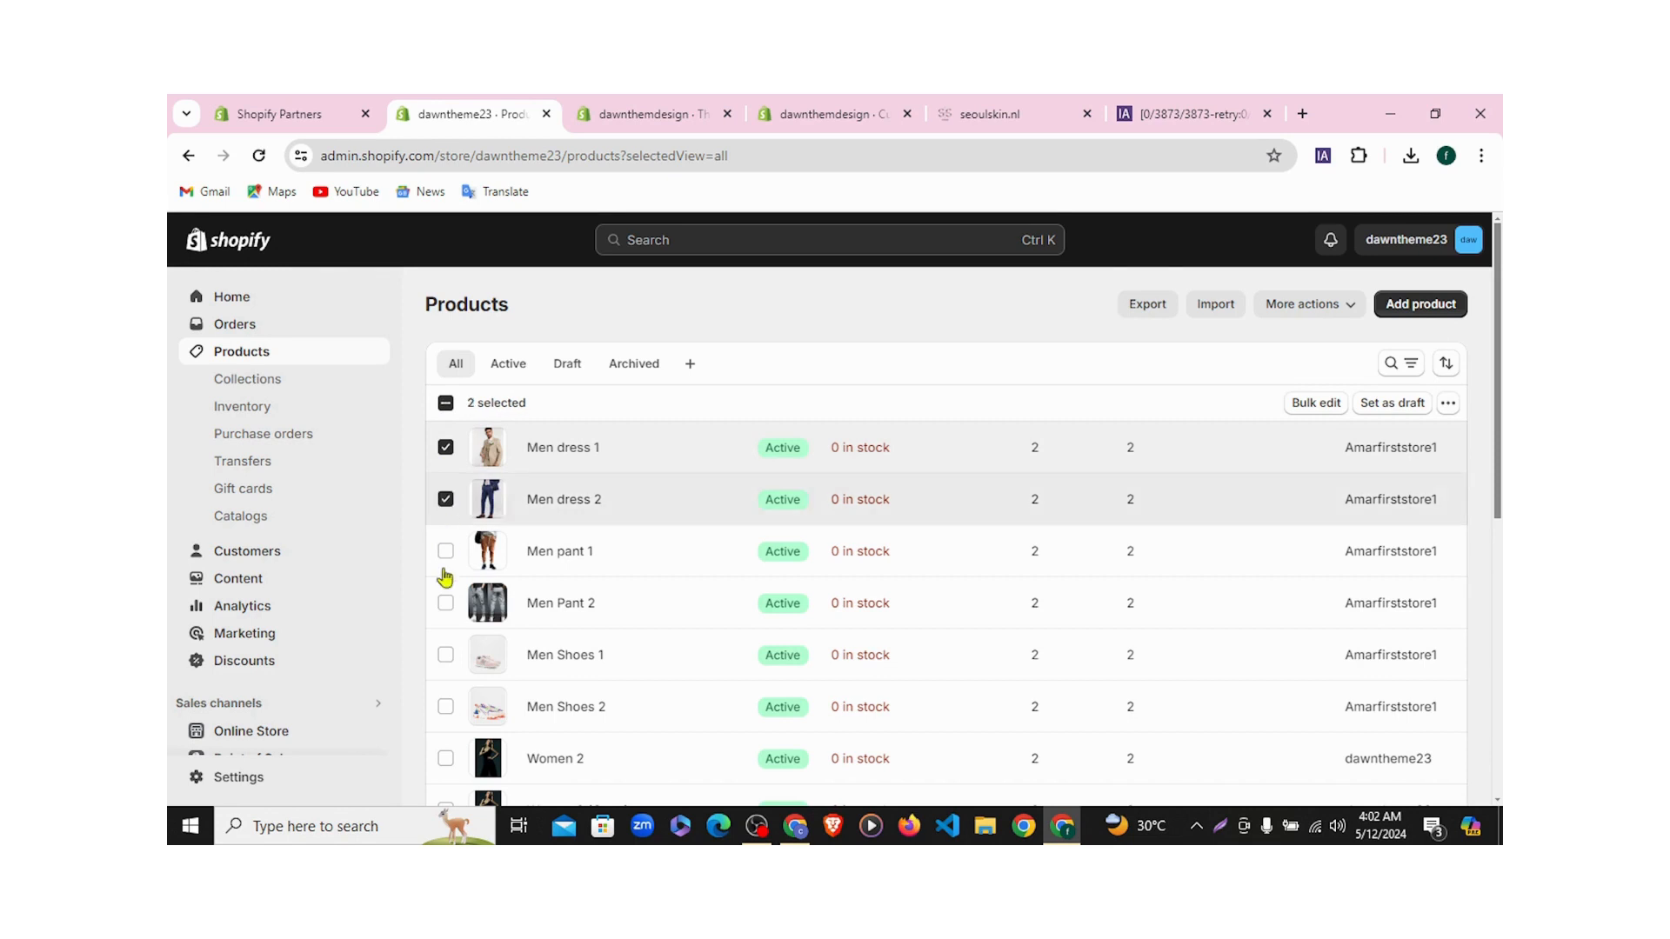
{"action": "left_click", "coordinate": [445, 655]}
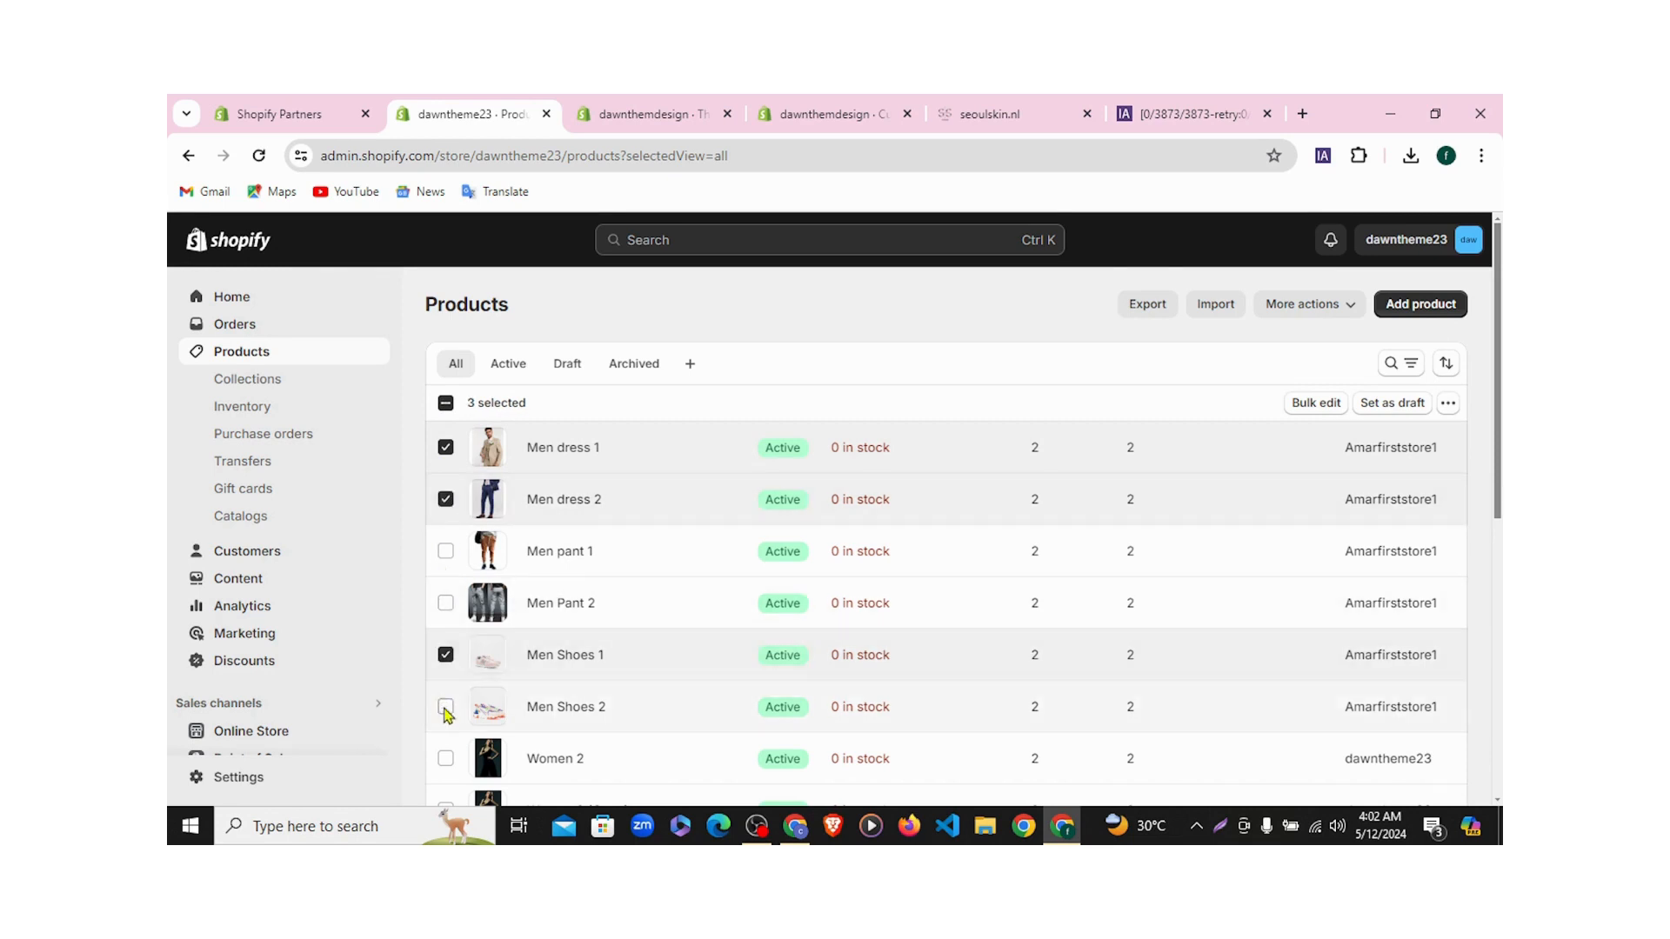
{"action": "left_click", "coordinate": [447, 709]}
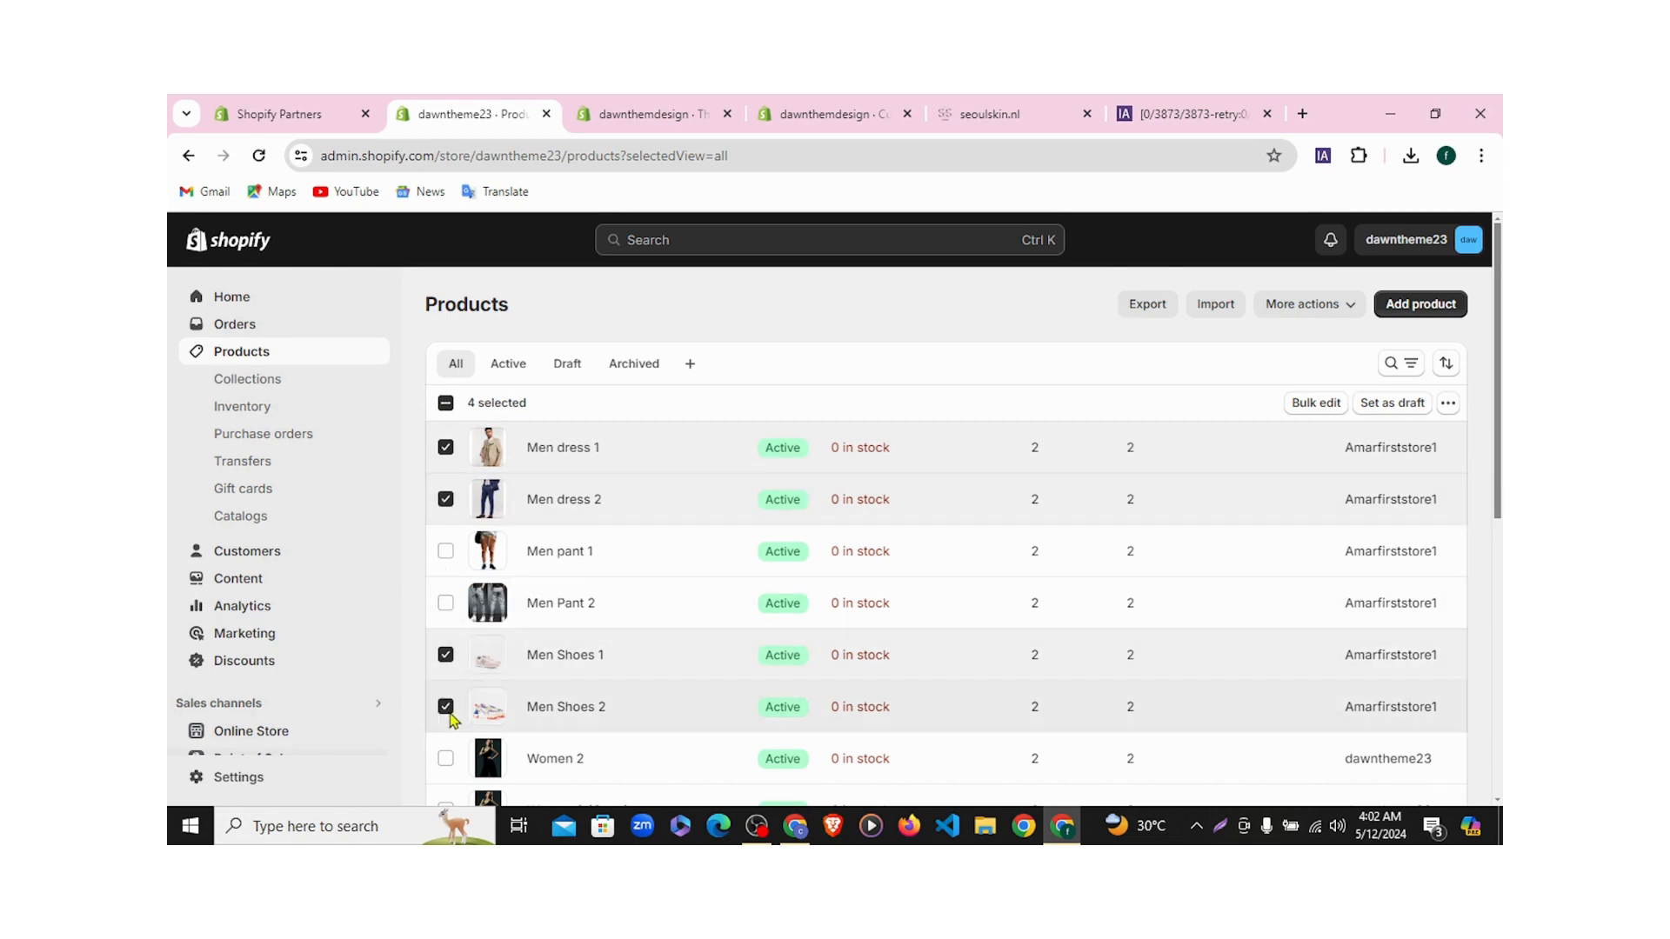
{"action": "left_click", "coordinate": [445, 448]}
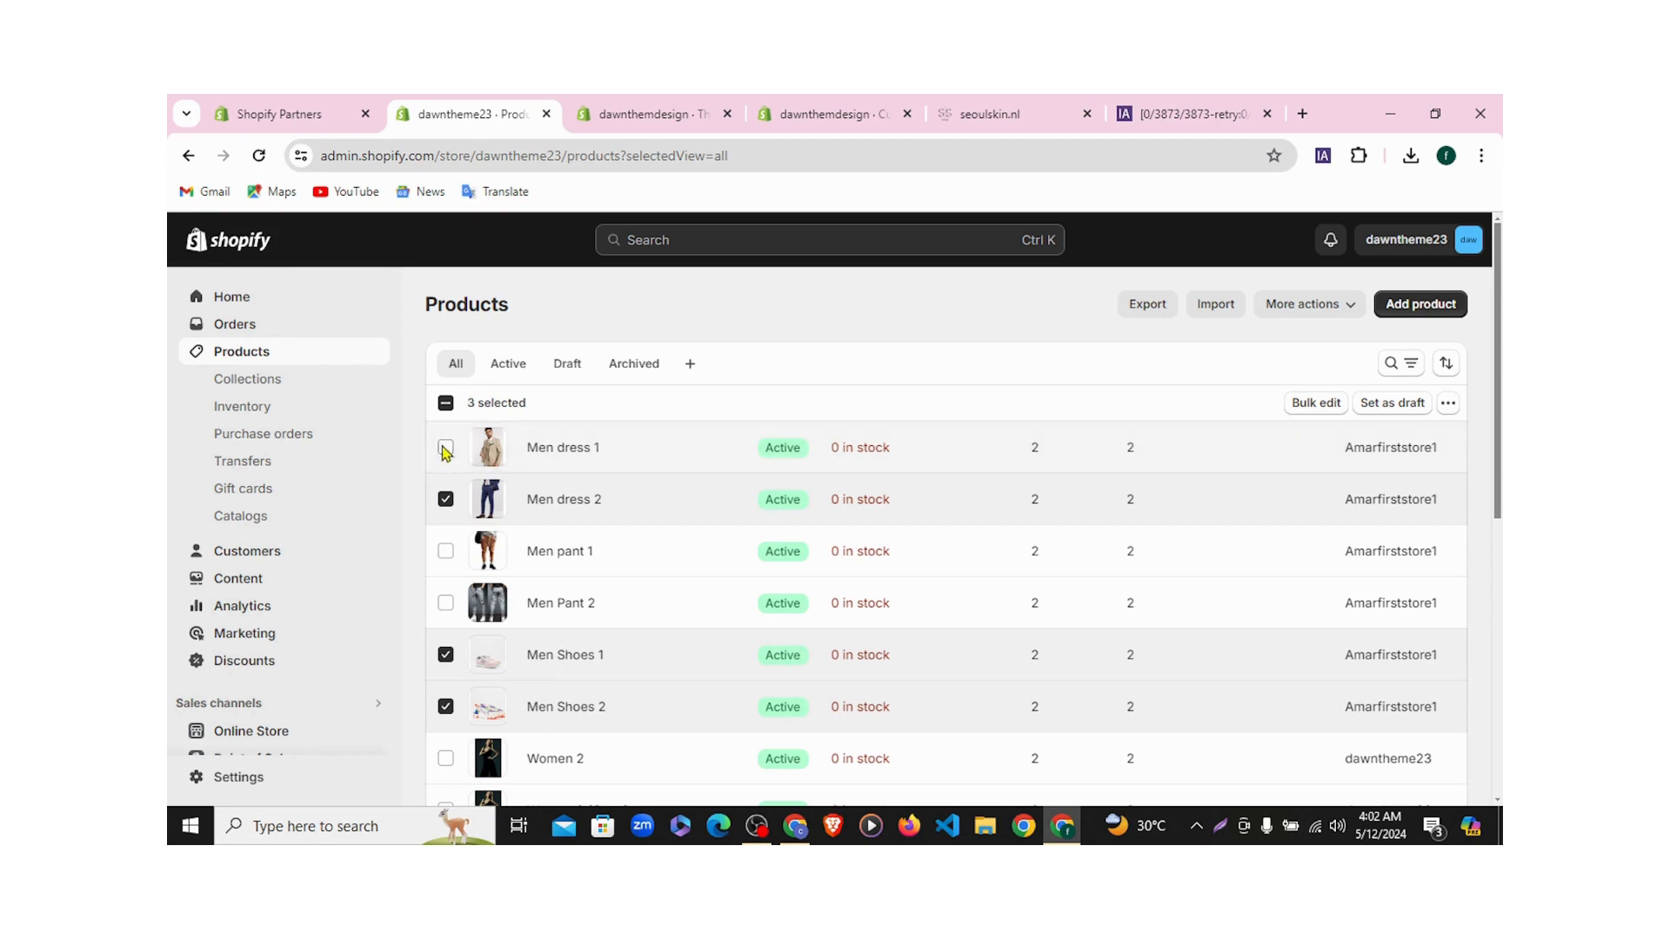
{"action": "left_click", "coordinate": [445, 500]}
{"action": "left_click", "coordinate": [445, 655]}
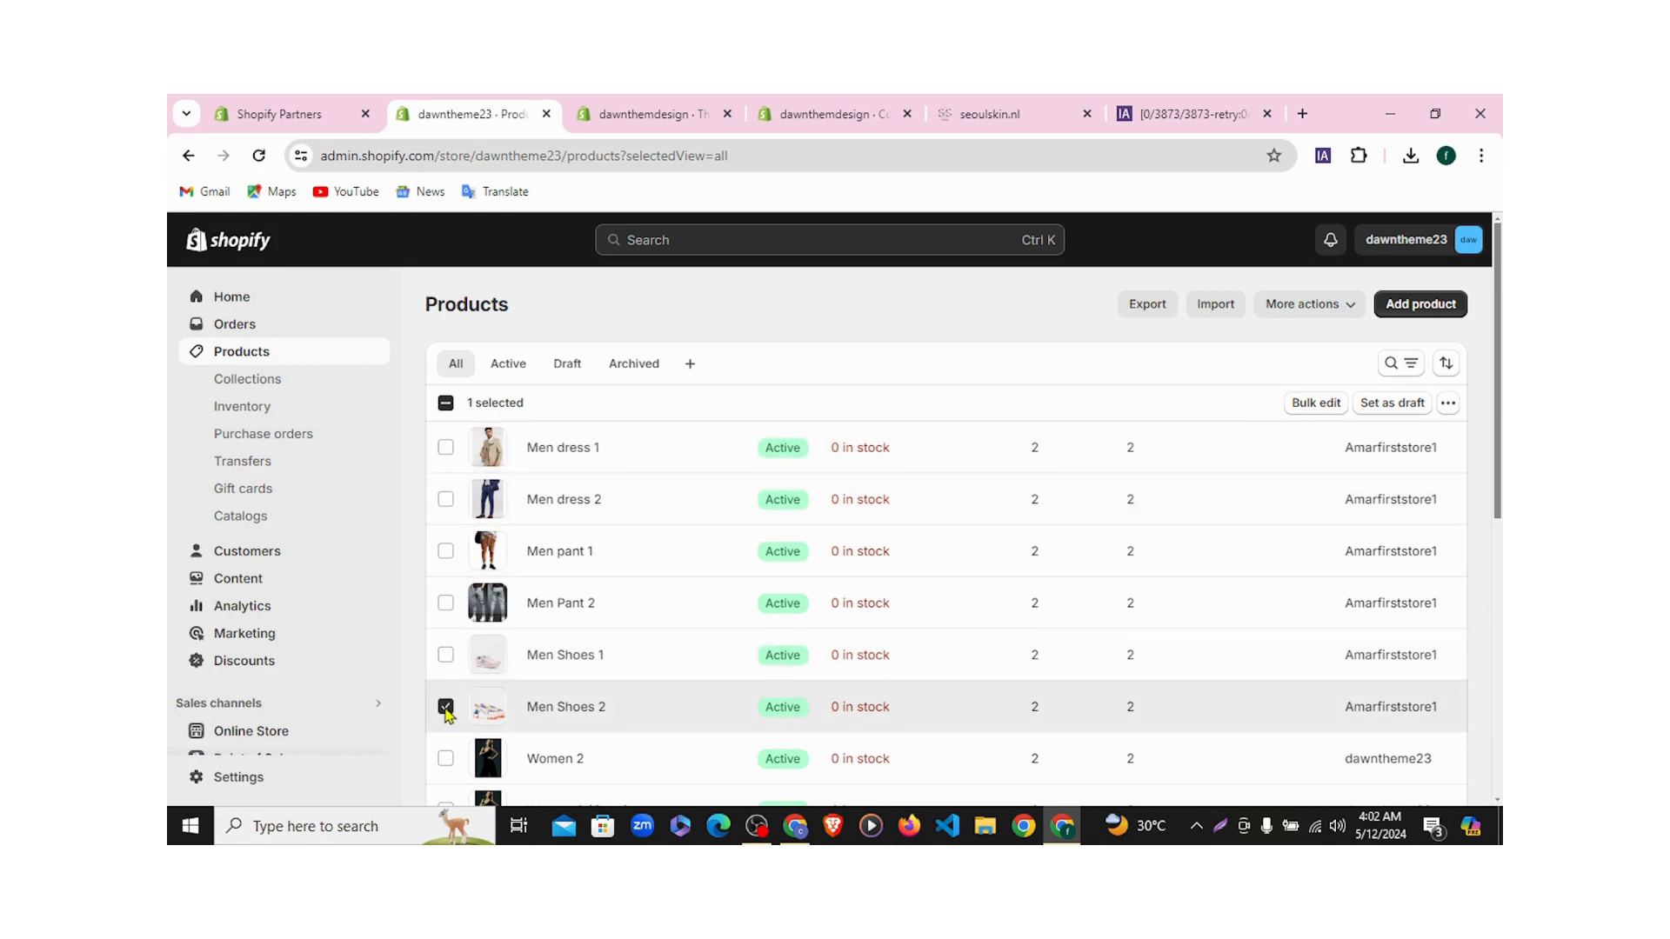
{"action": "left_click", "coordinate": [446, 707]}
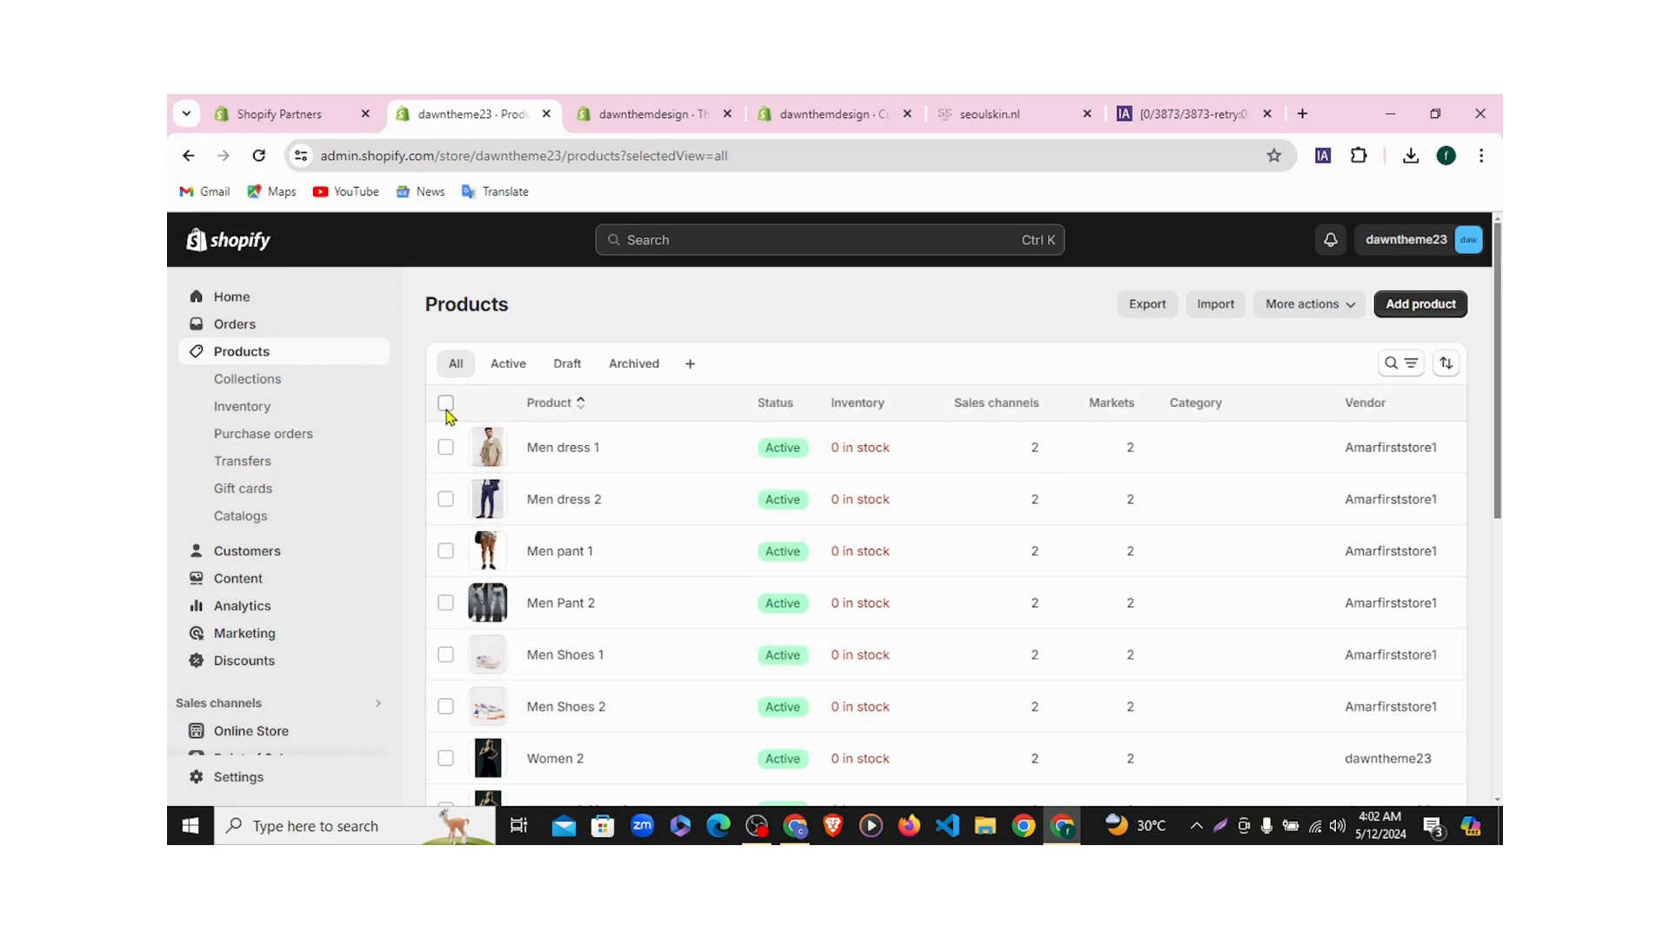
Select all products in the dawntheme23 product list
{"action": "left_click", "coordinate": [445, 404]}
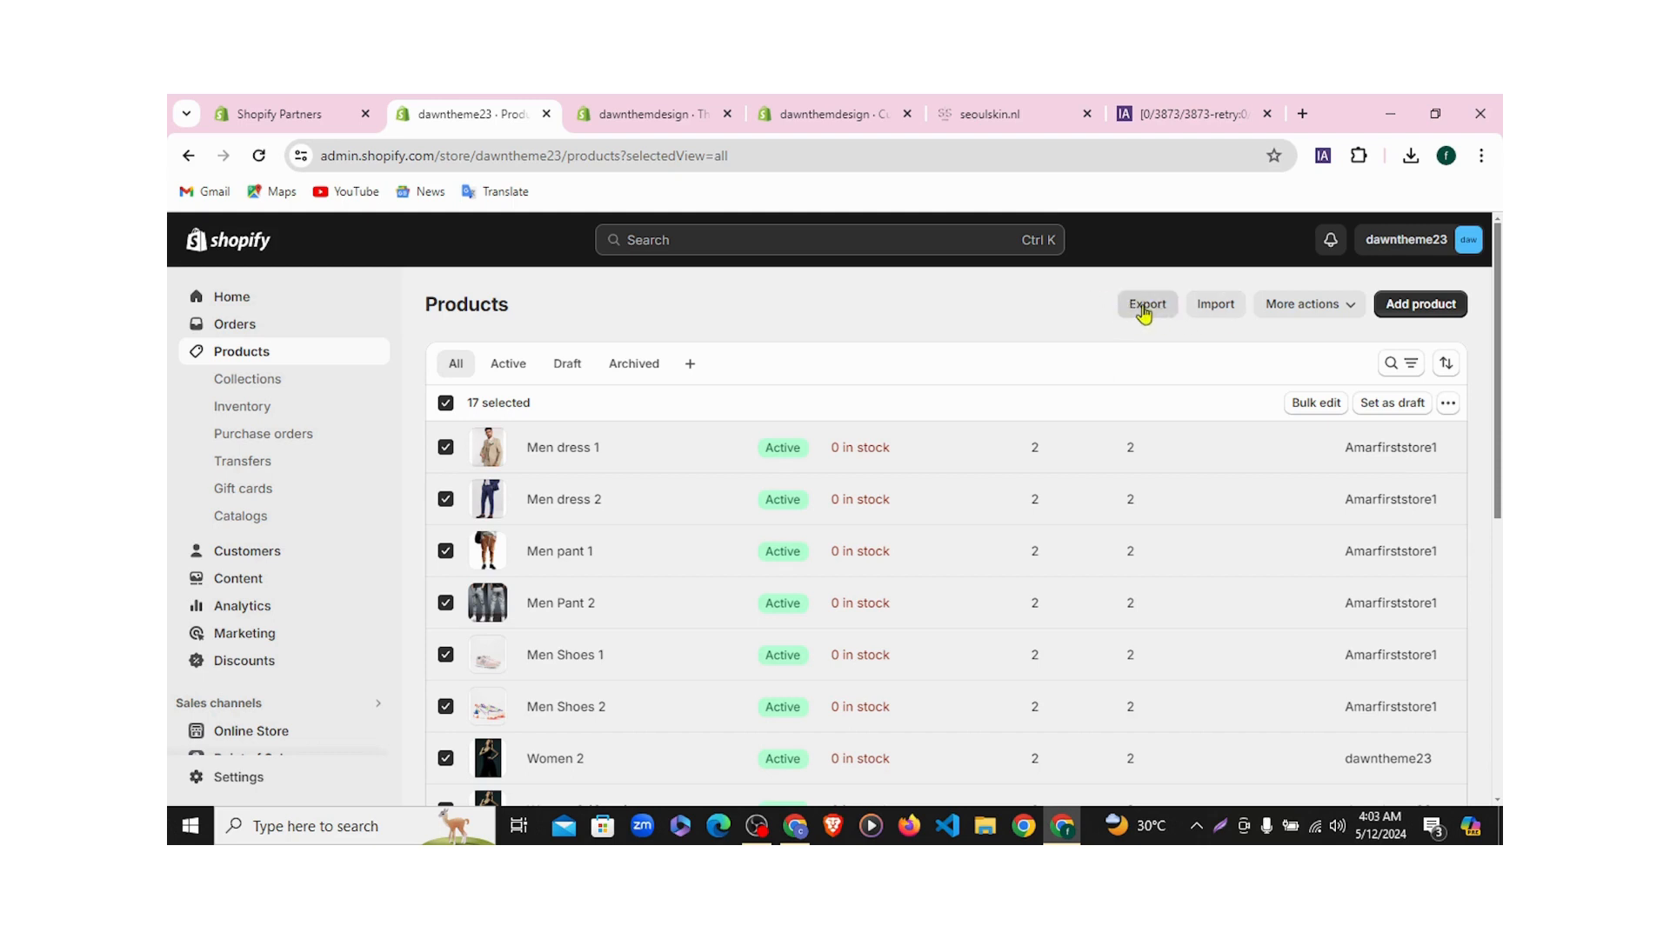
{"action": "left_click_drag", "start_coordinate": [423, 306], "coordinate": [513, 306]}
{"action": "left_click", "coordinate": [902, 321]}
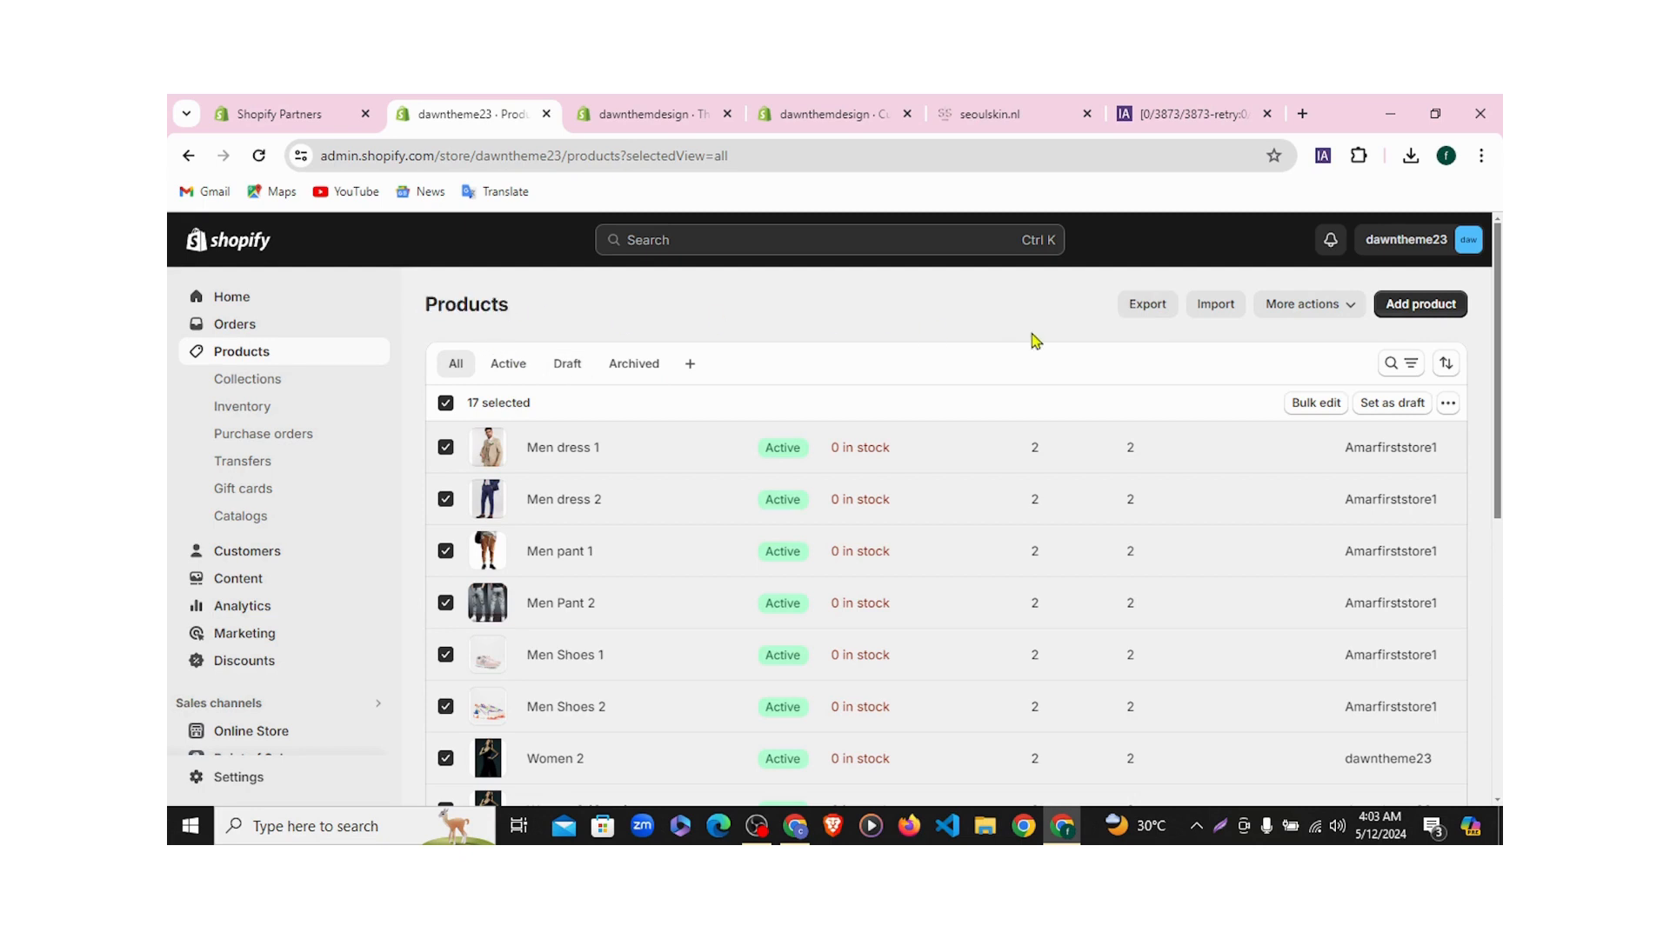
{"action": "left_click", "coordinate": [1147, 306]}
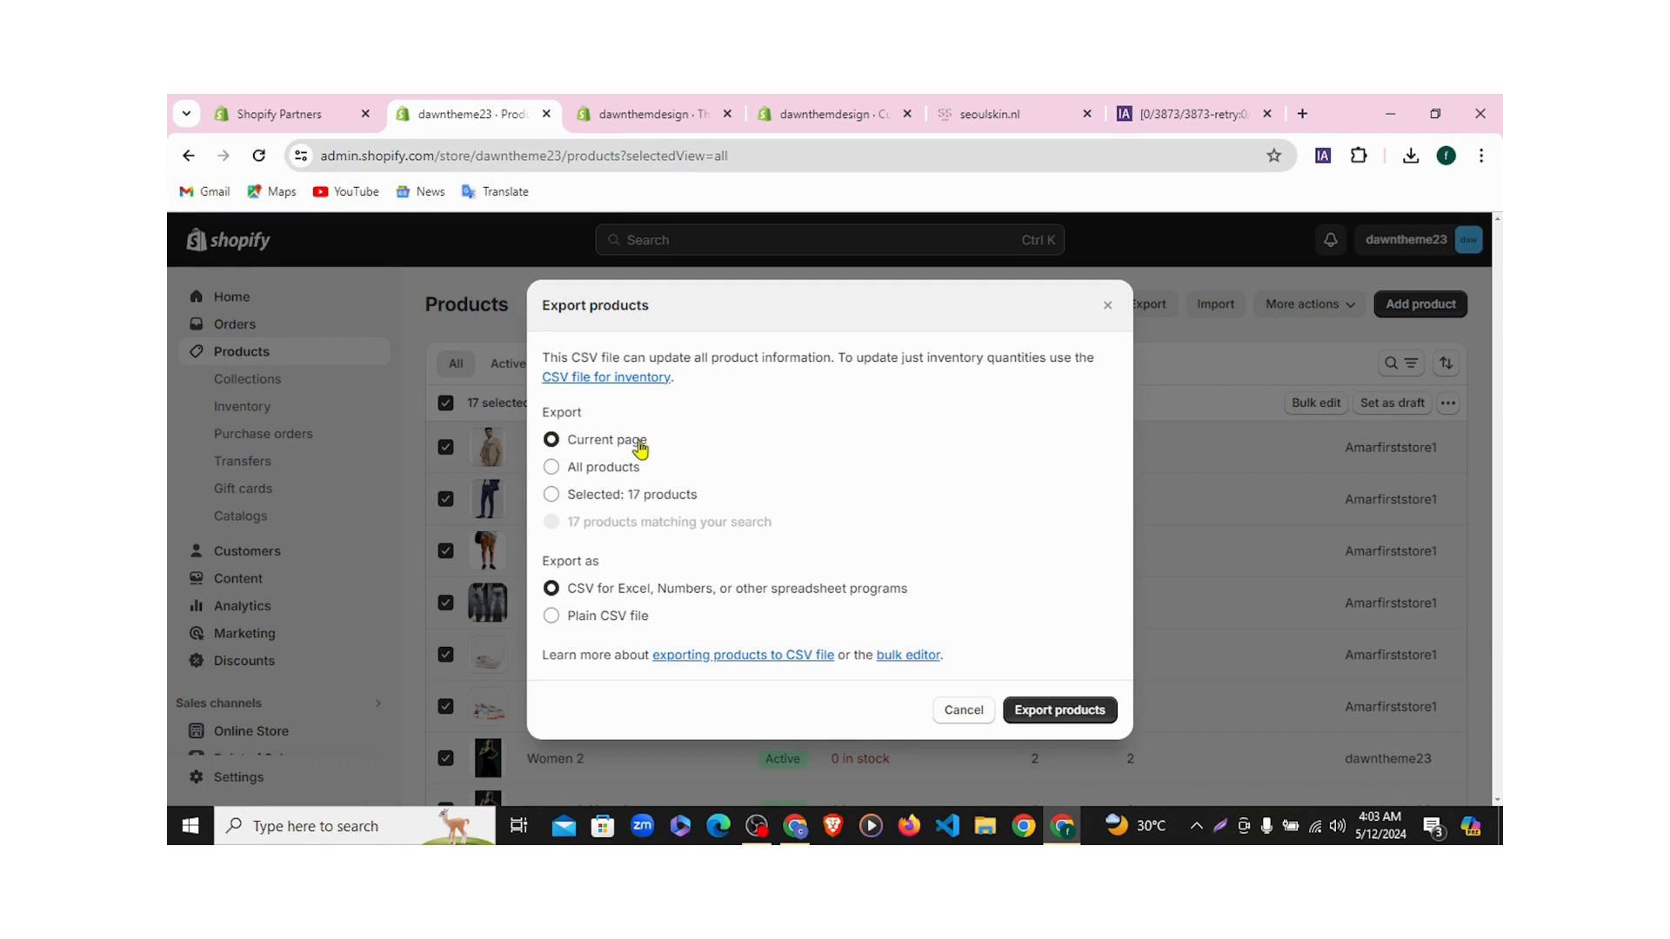
{"action": "left_click", "coordinate": [938, 718]}
{"action": "scroll", "coordinate": [605, 526], "scroll_direction": "down", "scroll_amount": 8}
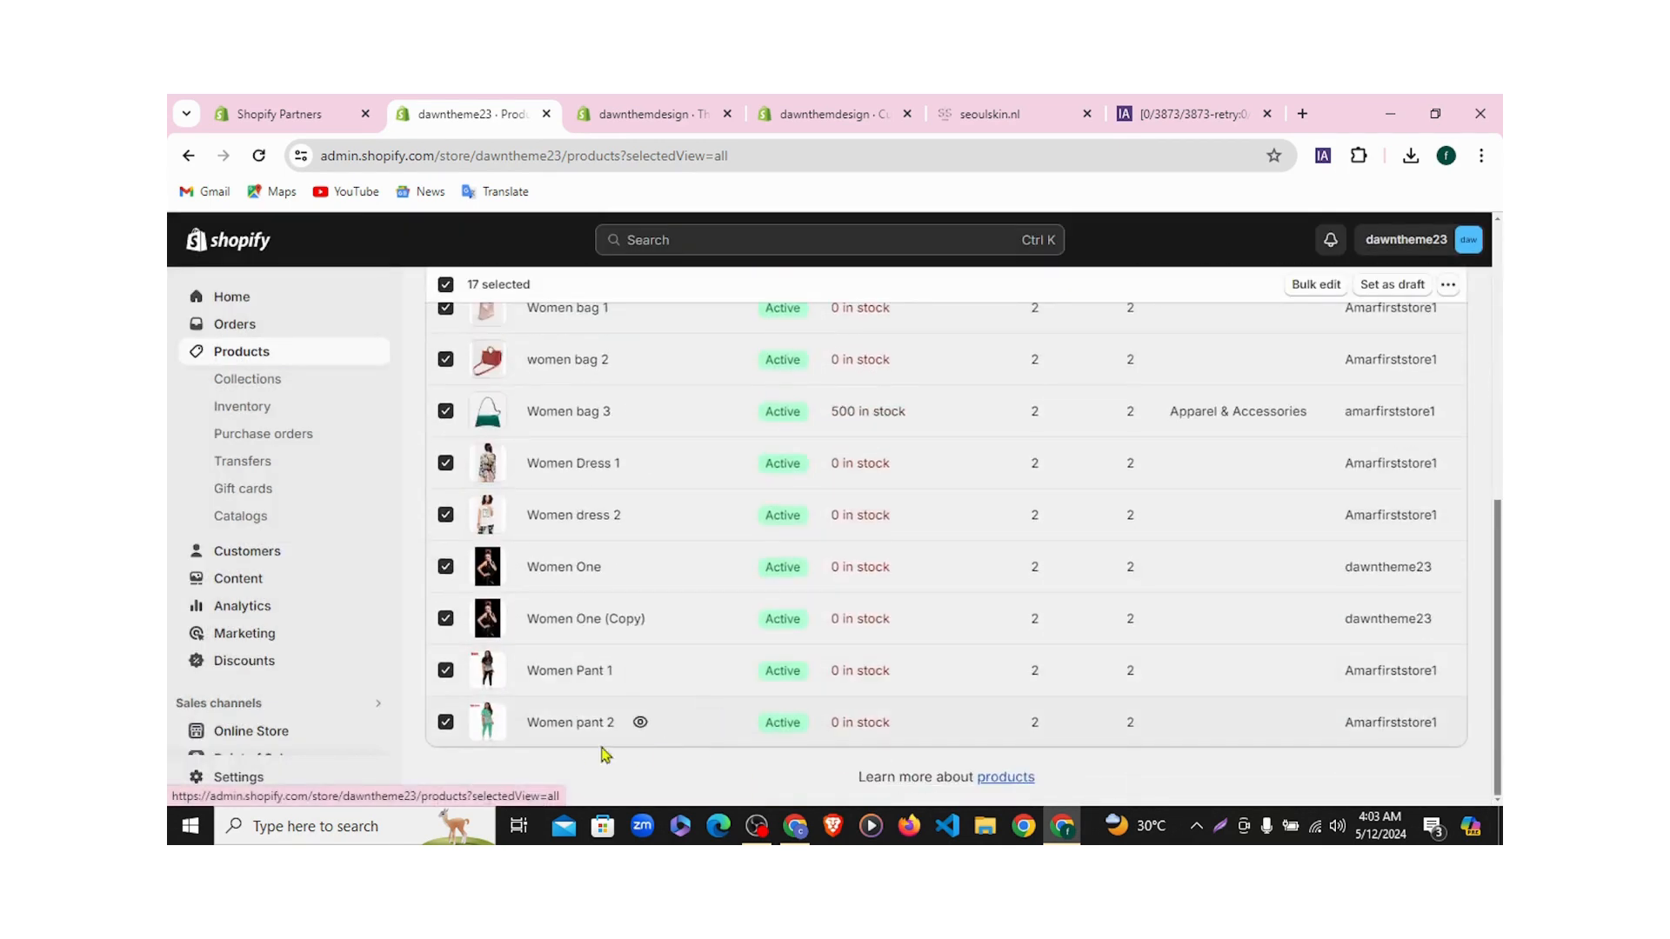
{"action": "scroll", "coordinate": [1098, 522], "scroll_direction": "up", "scroll_amount": 10}
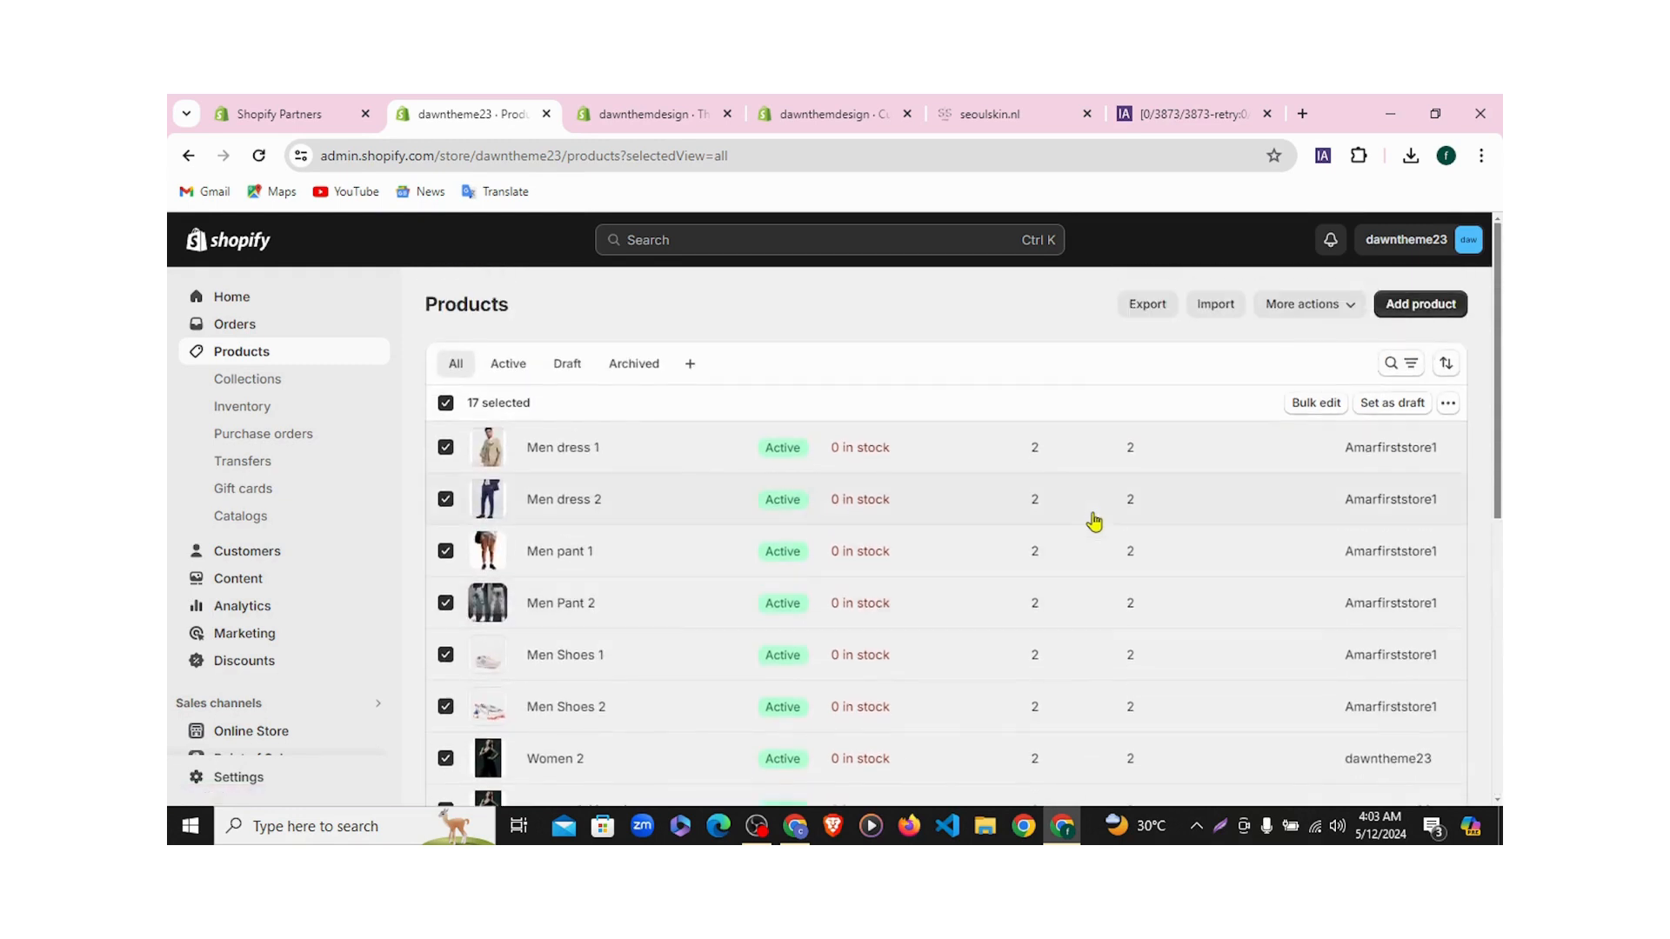
{"action": "left_click", "coordinate": [1147, 305]}
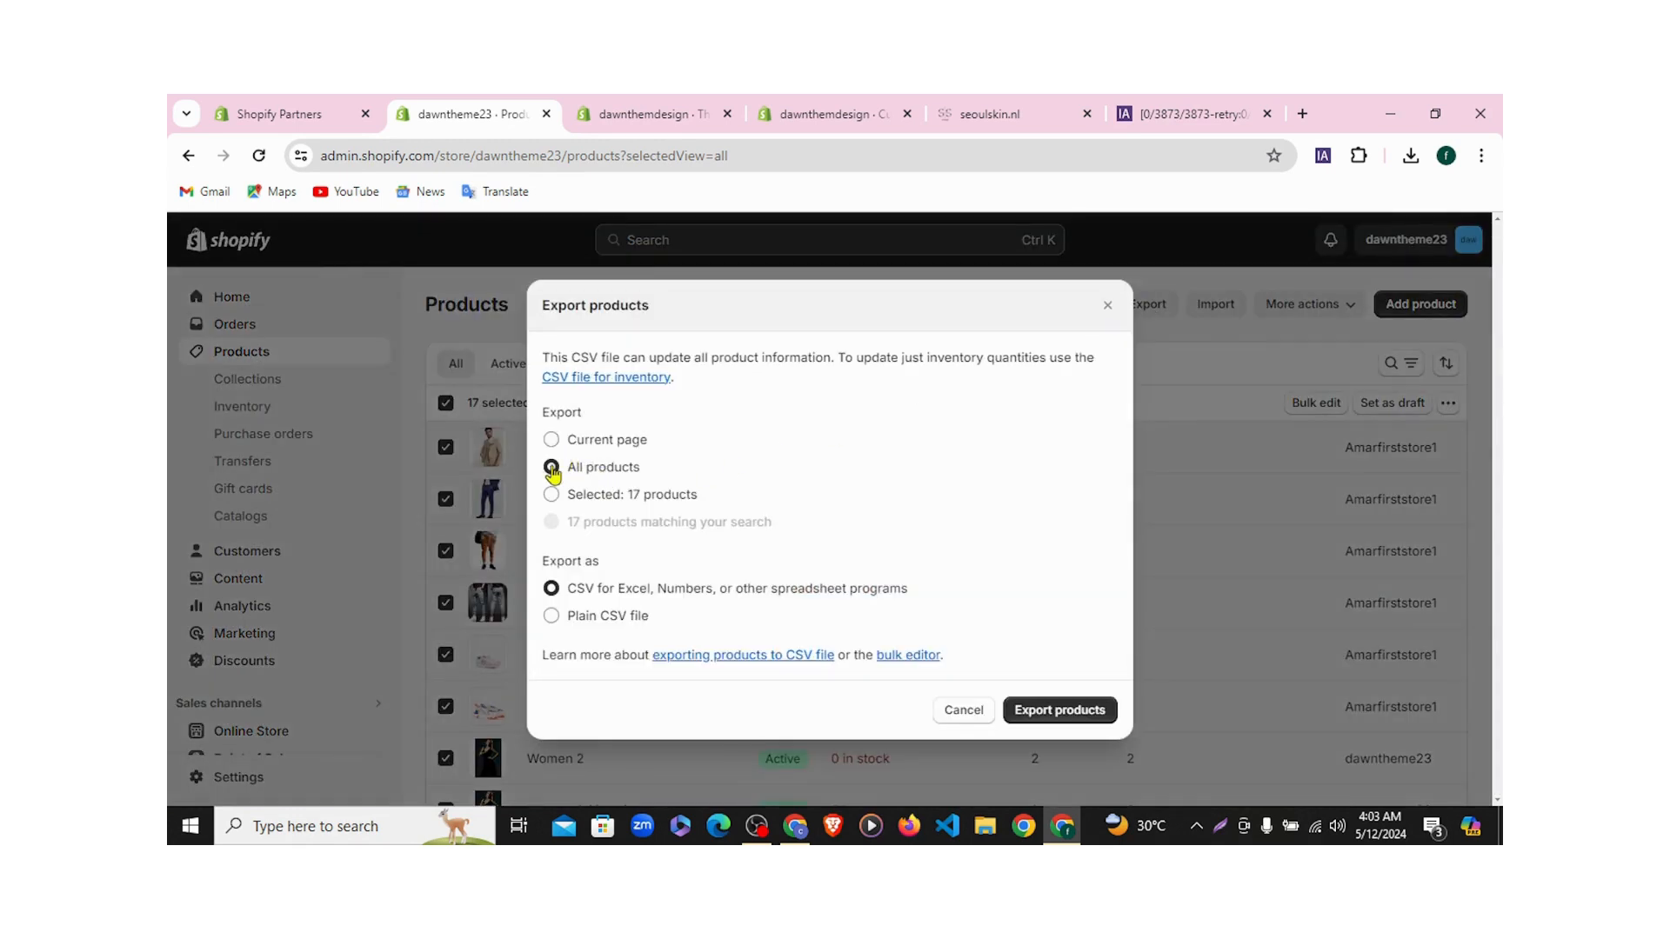
{"action": "left_click", "coordinate": [960, 714]}
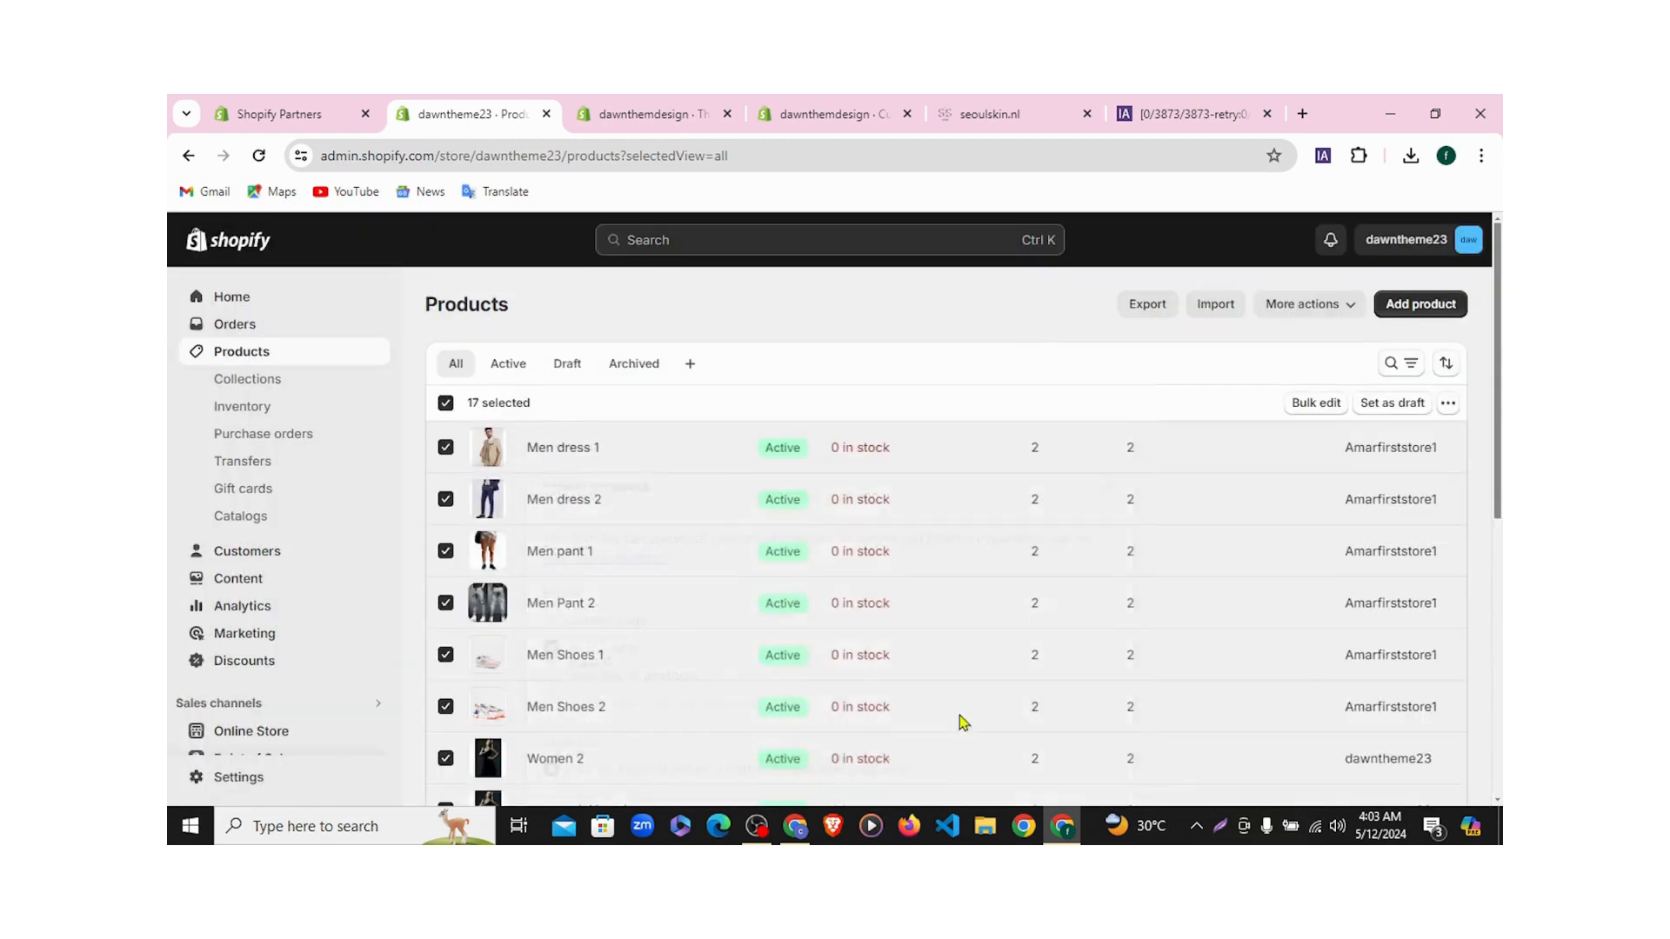
{"action": "scroll", "coordinate": [774, 679], "scroll_direction": "down", "scroll_amount": 5}
{"action": "scroll", "coordinate": [775, 678], "scroll_direction": "down", "scroll_amount": 3}
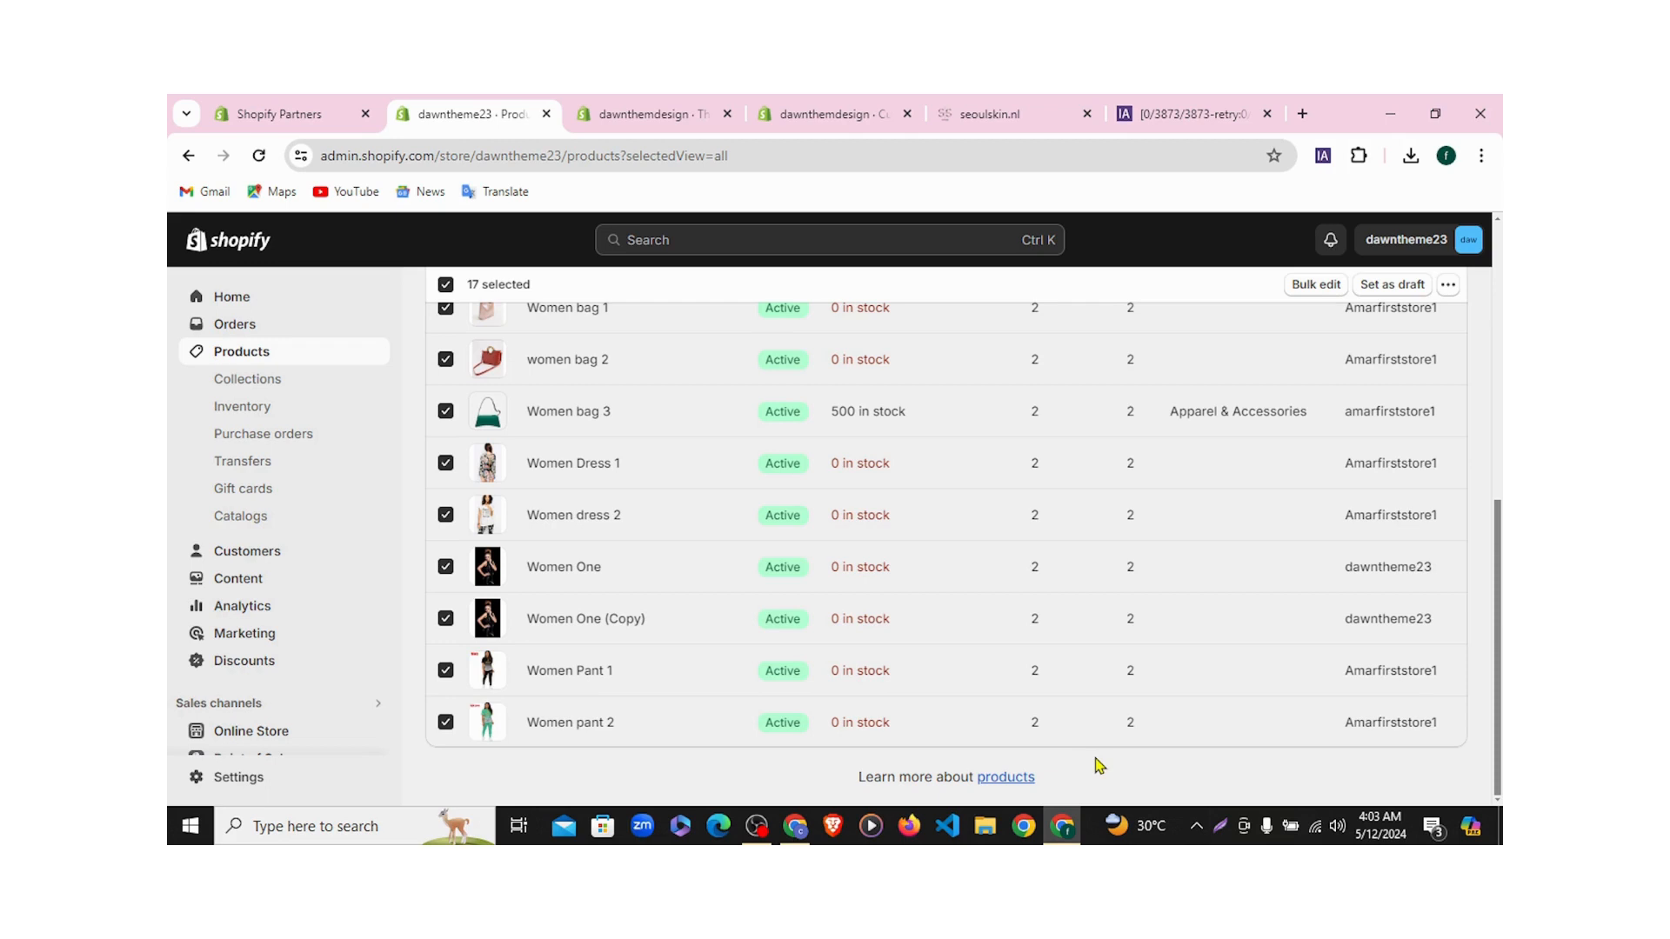
{"action": "scroll", "coordinate": [1097, 765], "scroll_direction": "up", "scroll_amount": 10}
Export the 17 selected products as a CSV for Excel, Numbers, or other spreadsheet programs
{"action": "left_click", "coordinate": [1147, 305]}
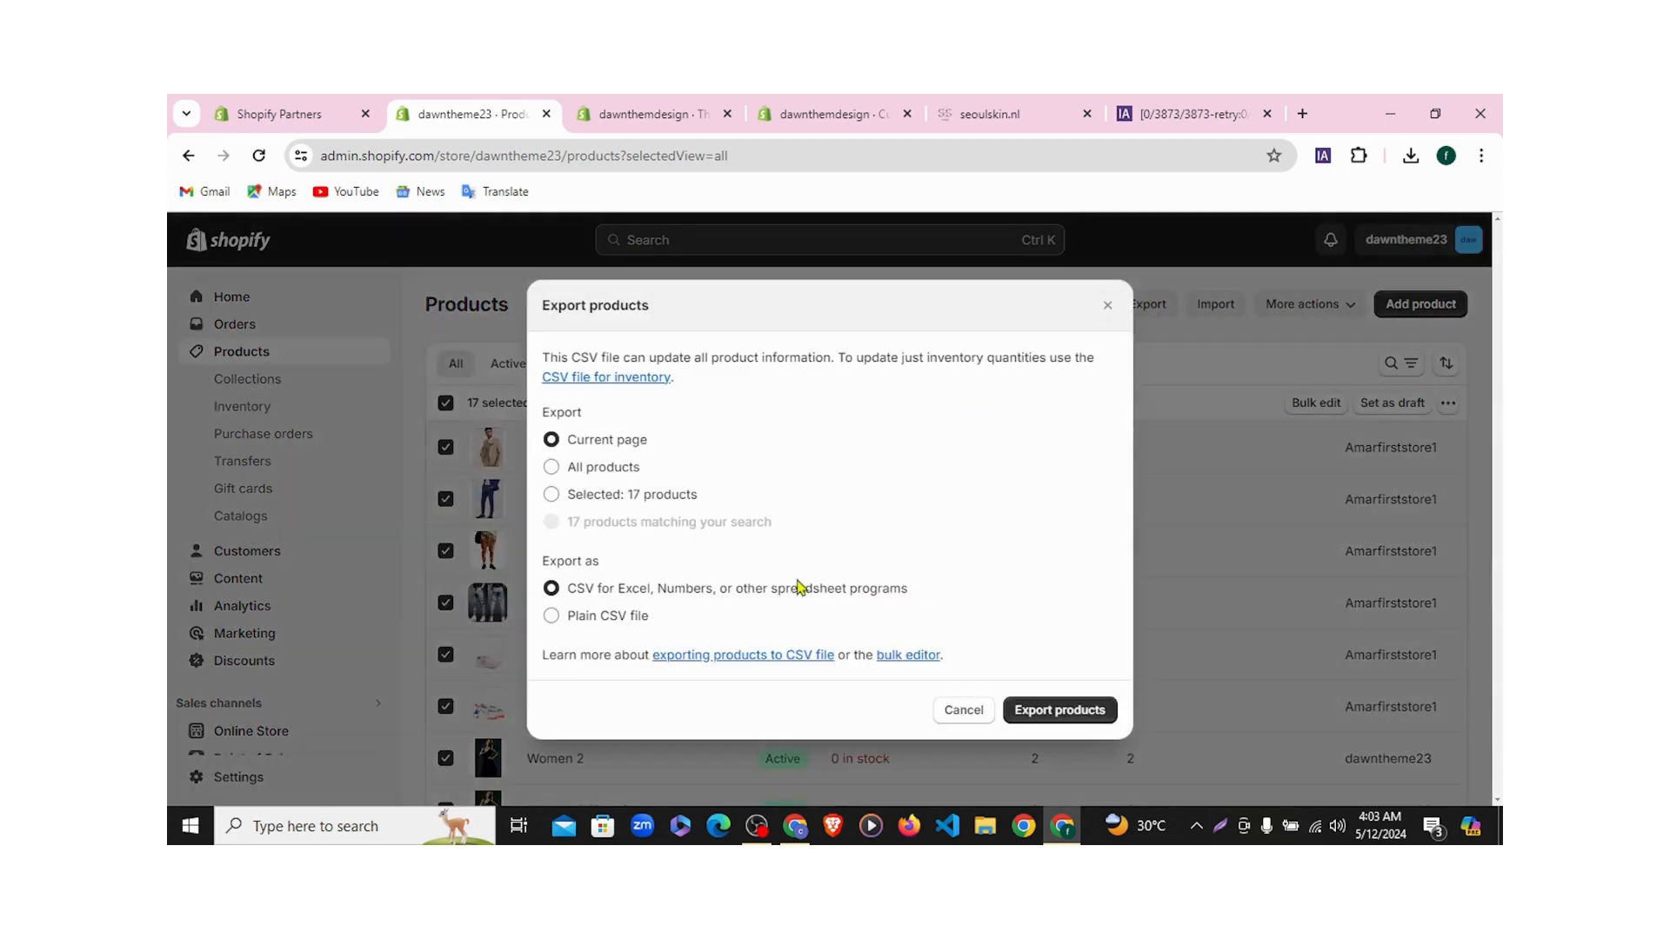
{"action": "left_click", "coordinate": [551, 442]}
{"action": "left_click", "coordinate": [552, 495]}
{"action": "left_click", "coordinate": [1056, 712]}
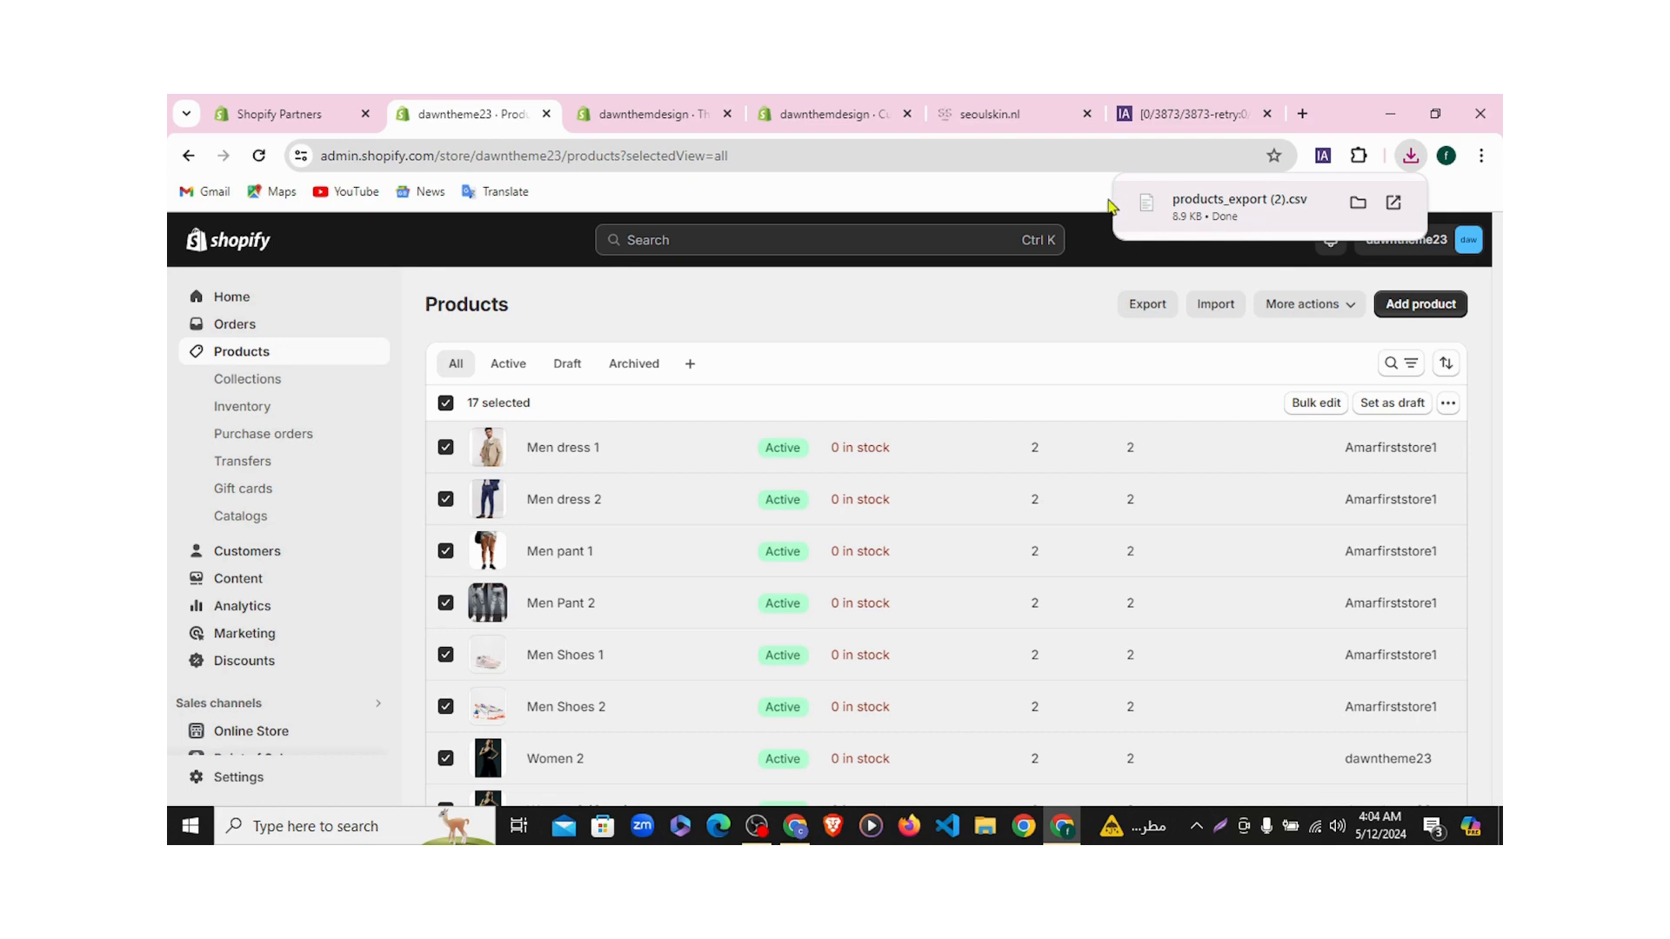
Switch to the dawnthemdesign store, open its product list and start a product import by CSV
{"action": "left_click", "coordinate": [648, 114]}
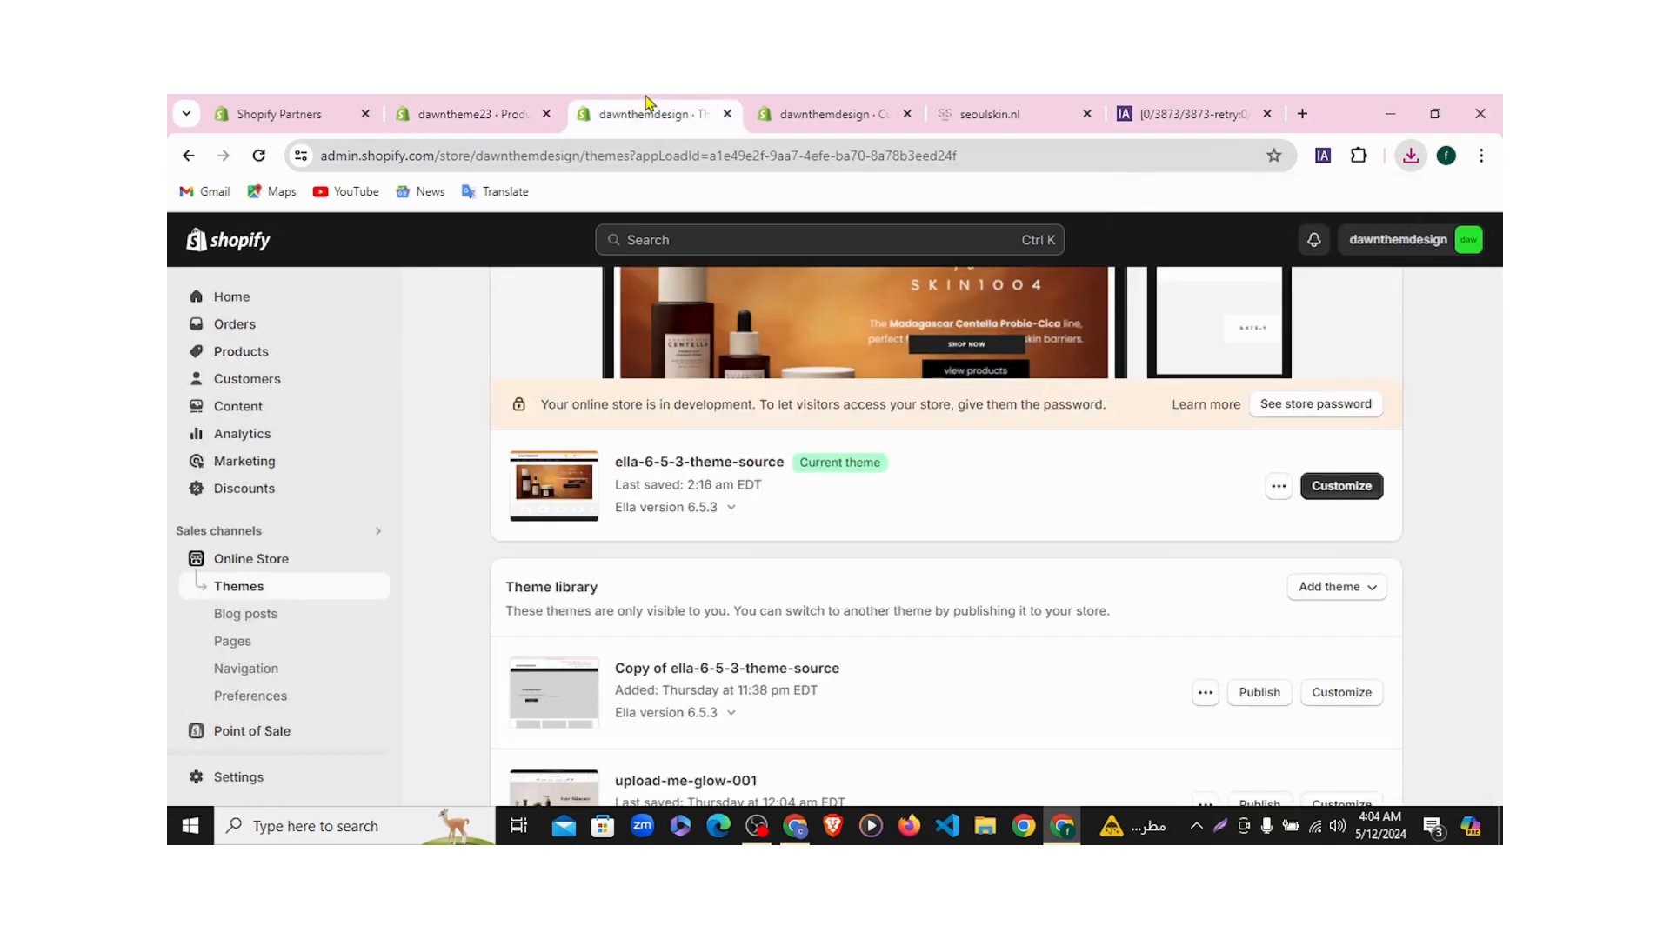
{"action": "left_click", "coordinate": [233, 356]}
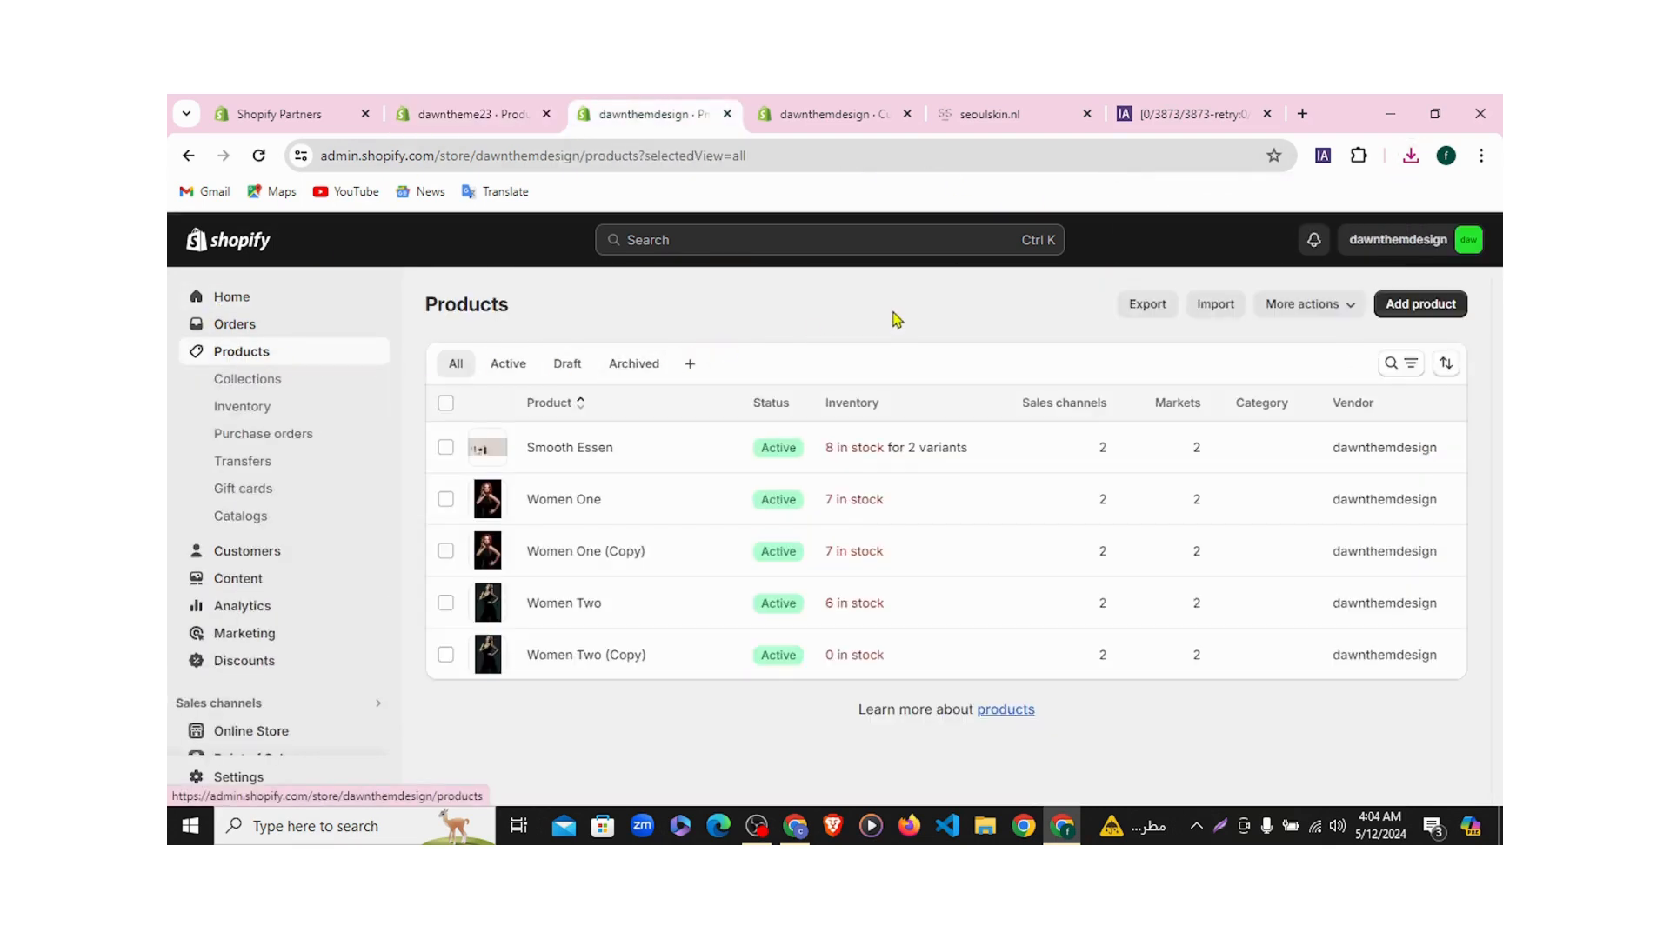
{"action": "left_click", "coordinate": [1216, 309]}
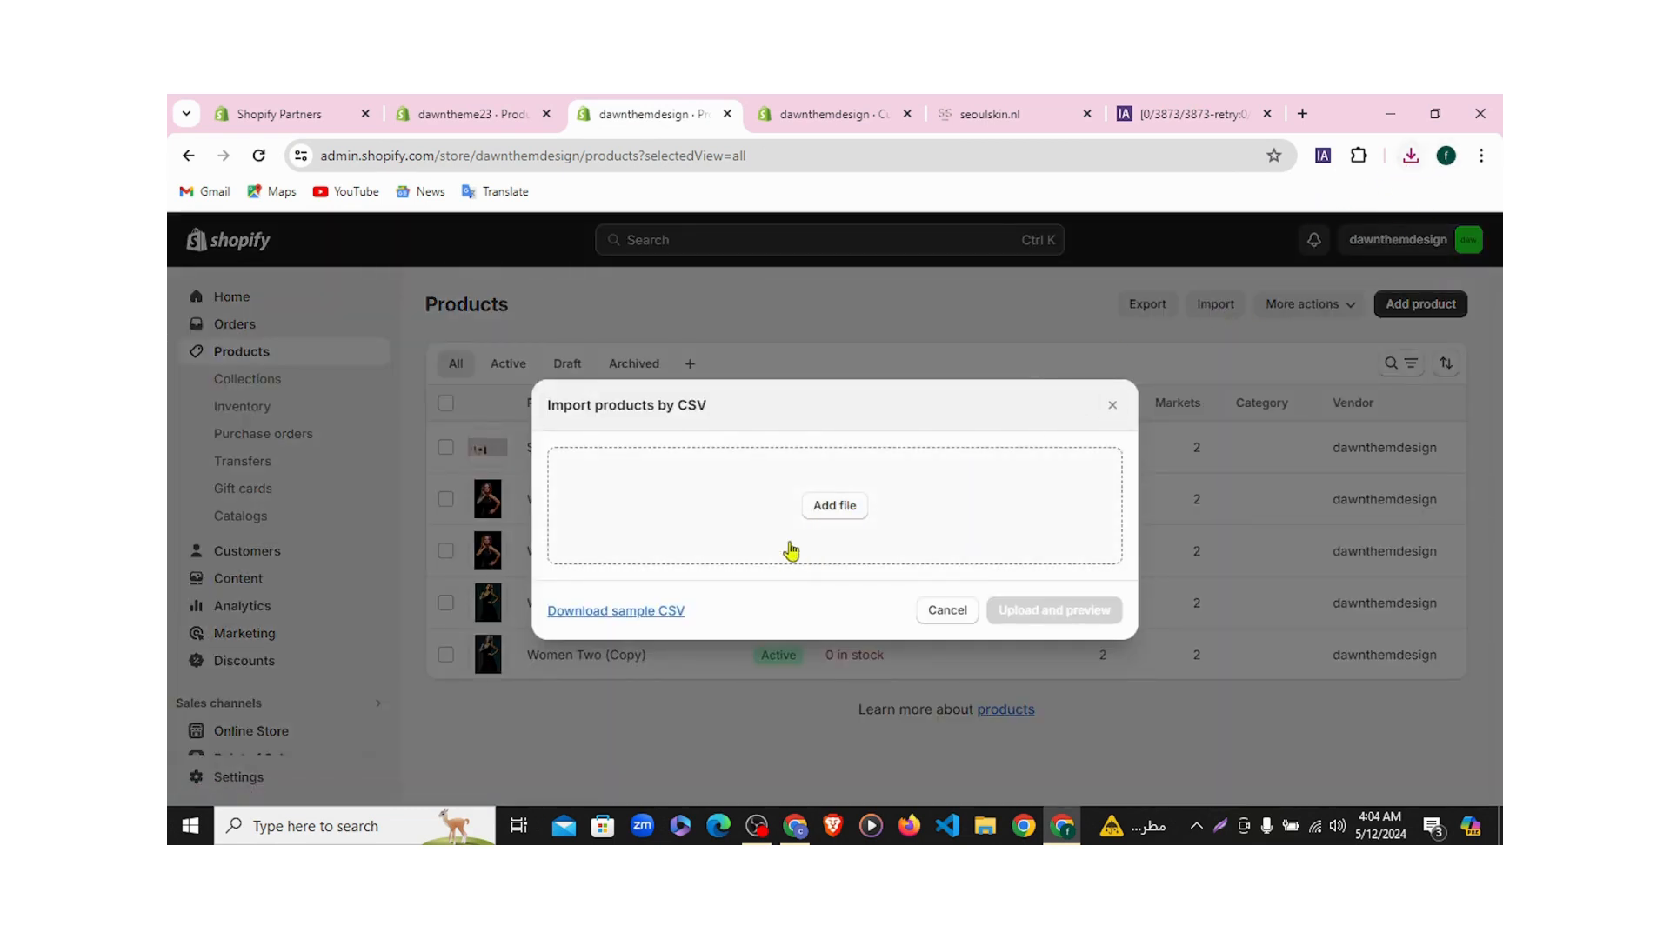
Add the downloaded products_export (2).csv to the import, then upload it and review the first product's preview
{"action": "left_click", "coordinate": [846, 512]}
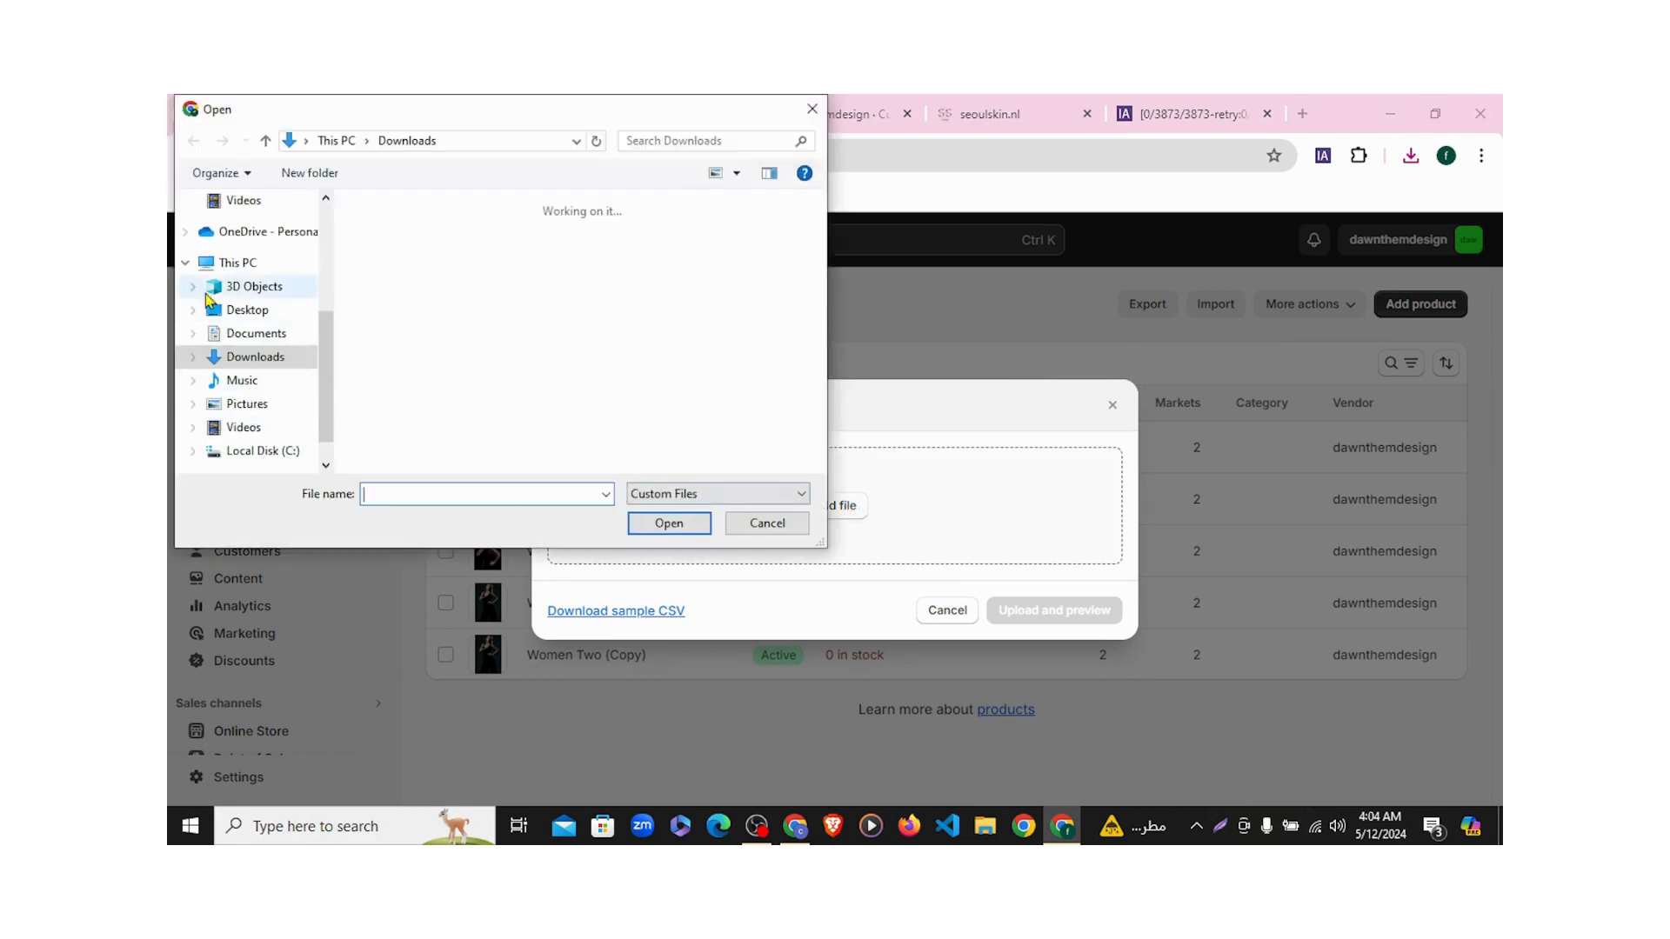
{"action": "left_click", "coordinate": [767, 523]}
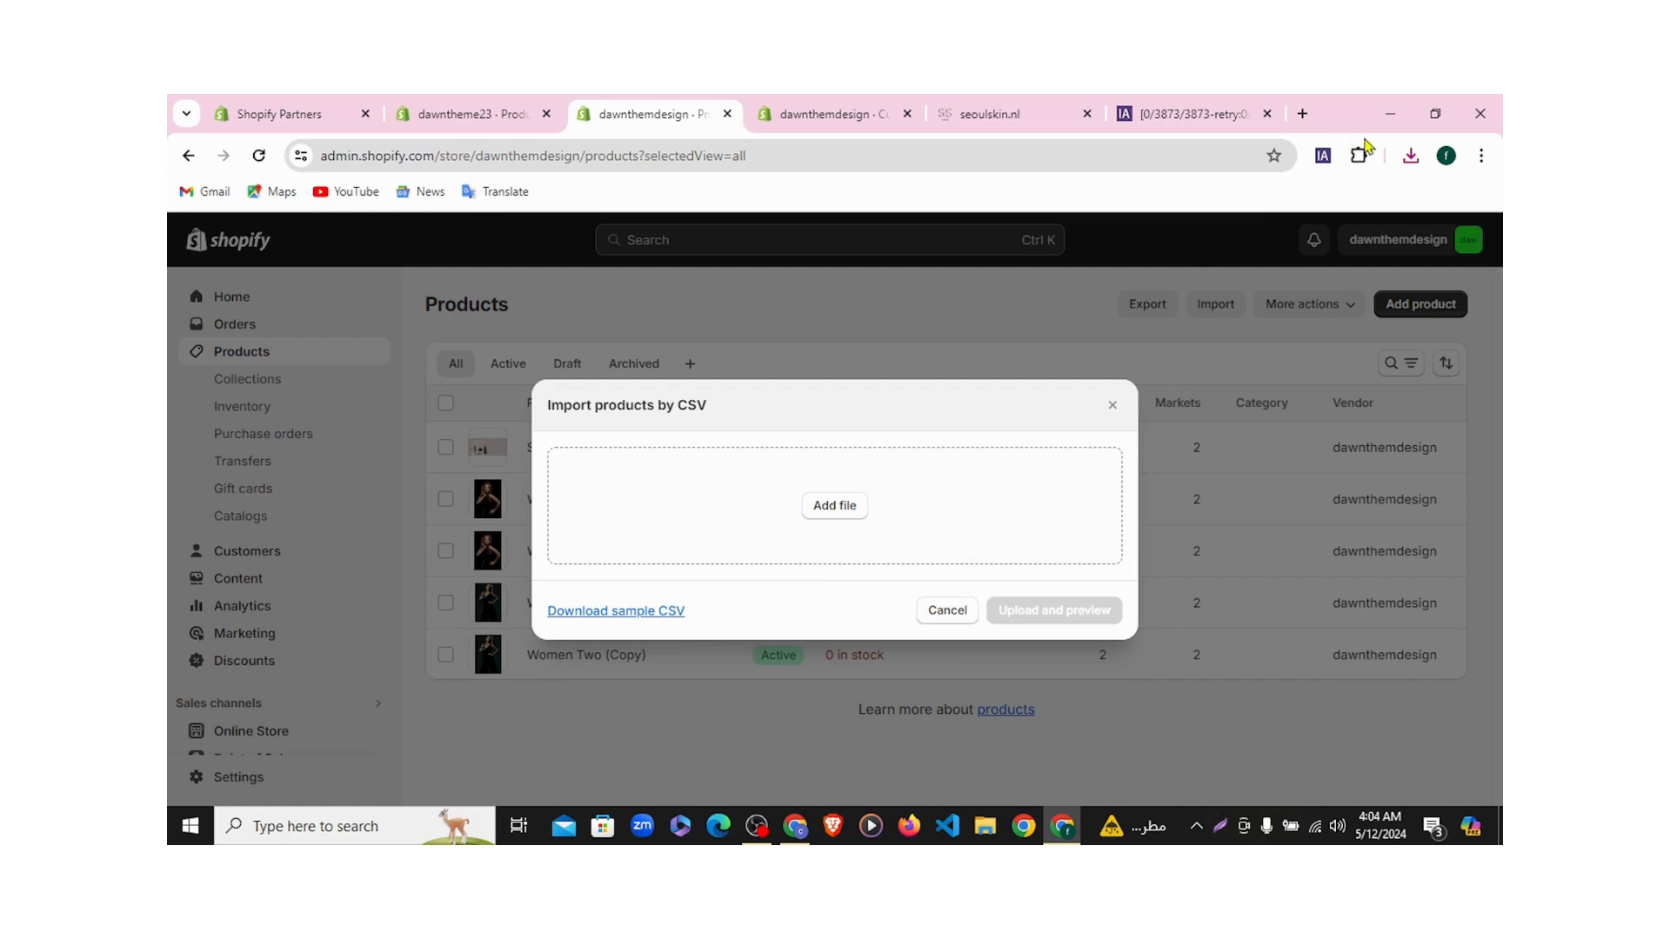
{"action": "left_click", "coordinate": [1411, 156]}
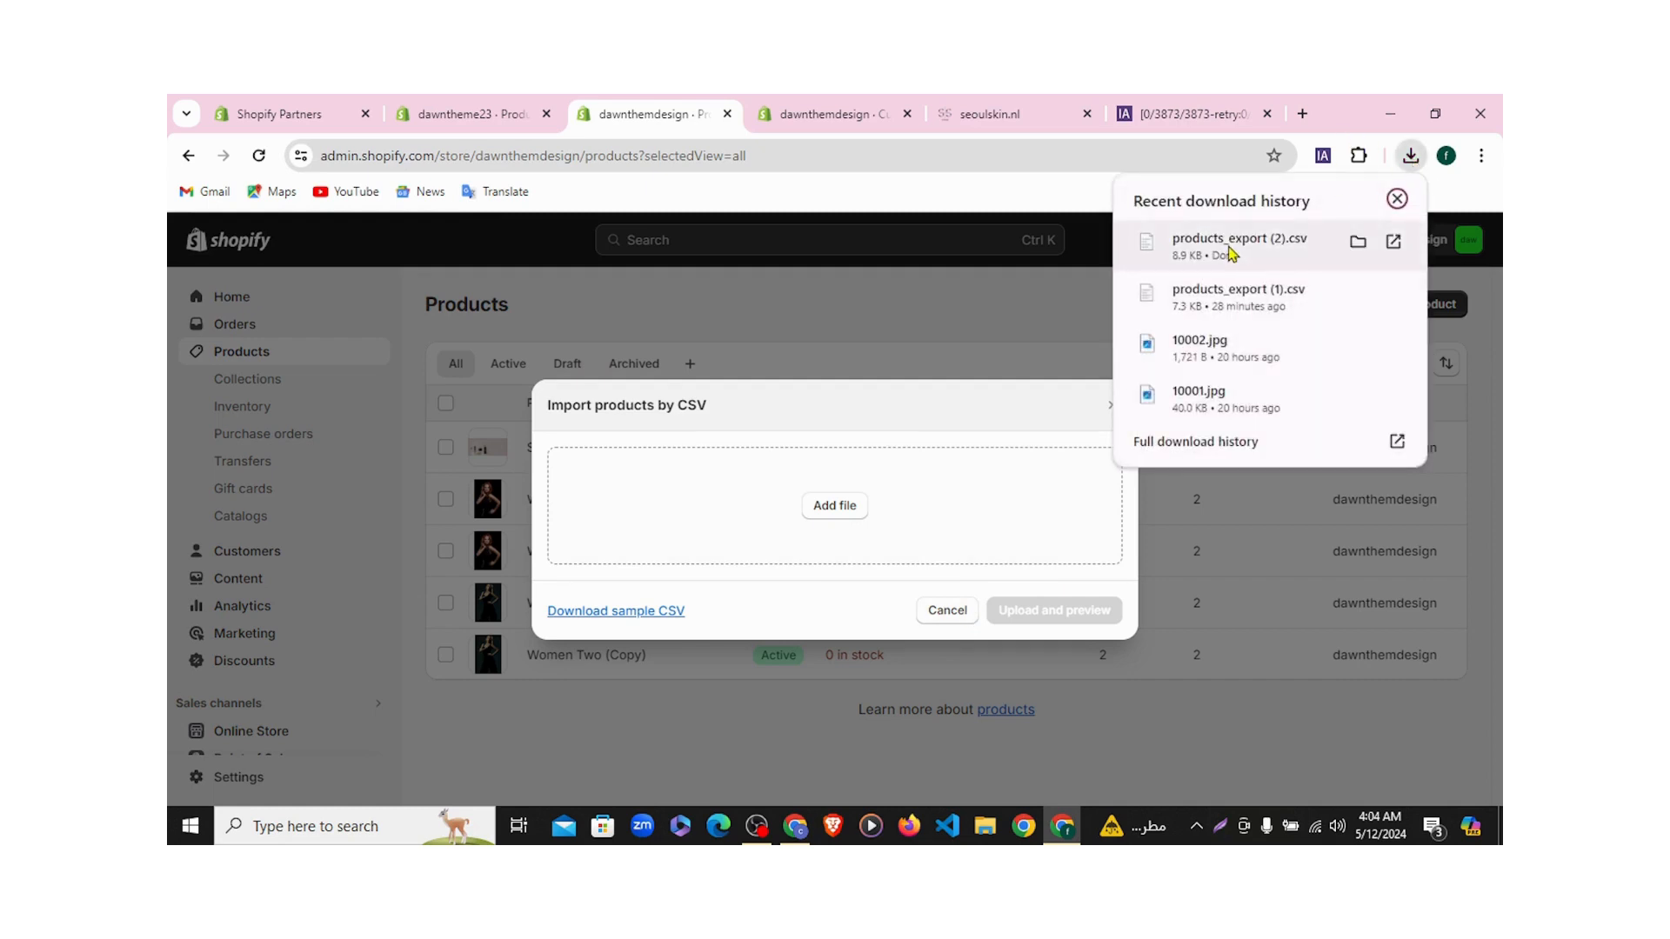
{"action": "left_click_drag", "start_coordinate": [1229, 252], "coordinate": [809, 530]}
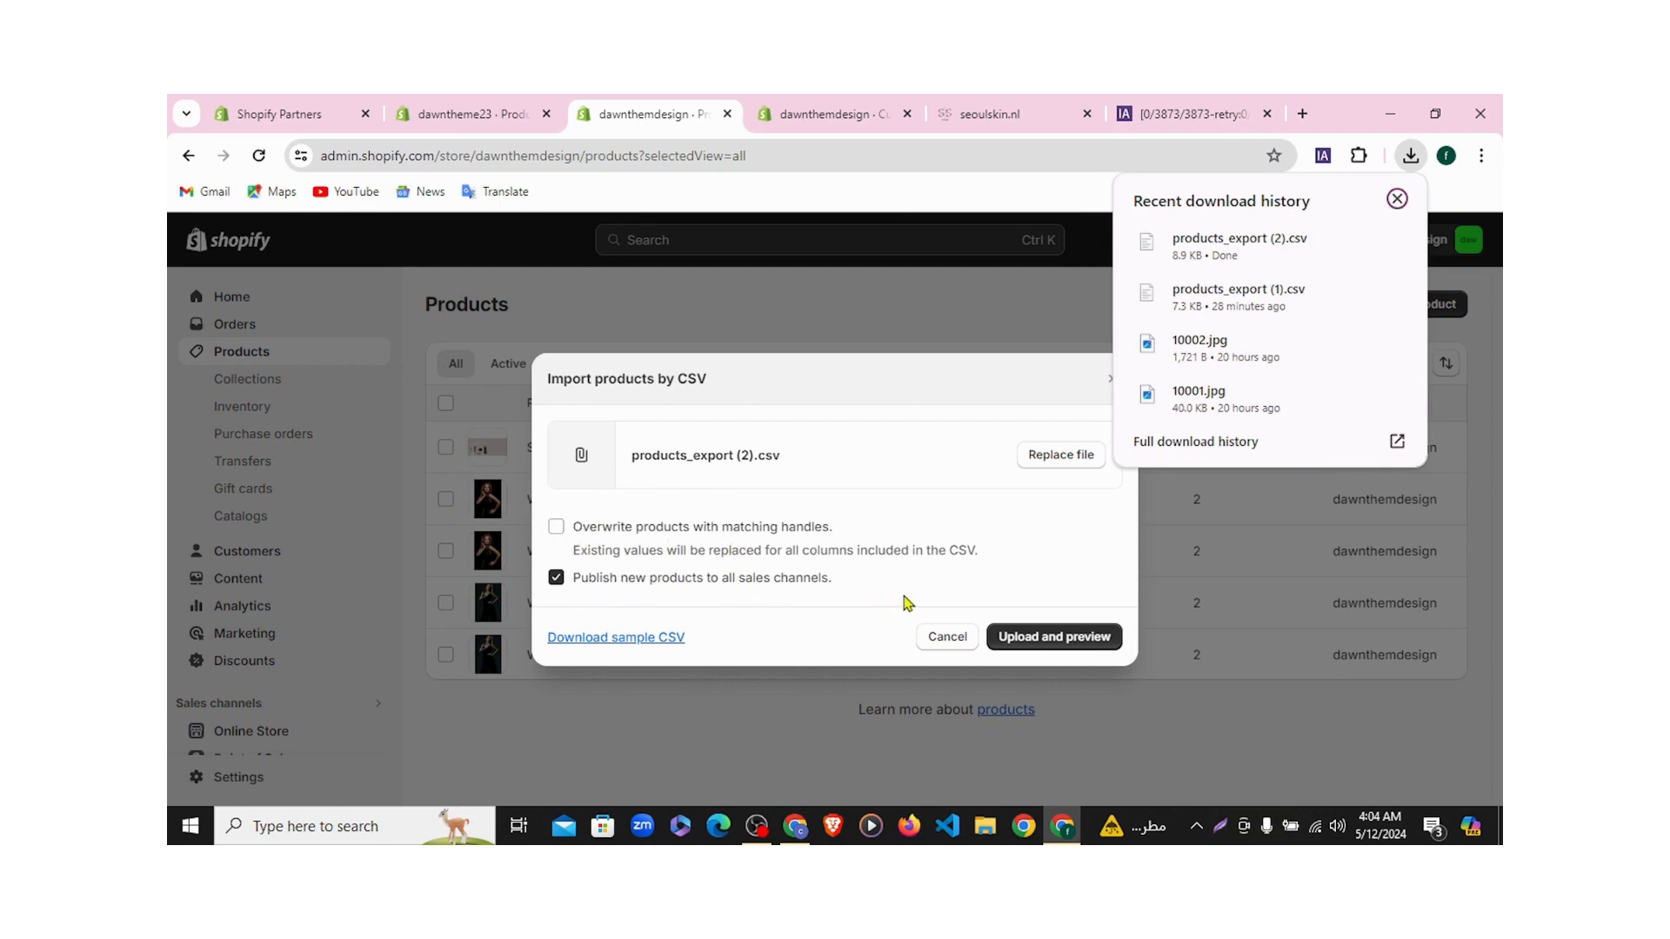
{"action": "left_click", "coordinate": [1030, 642]}
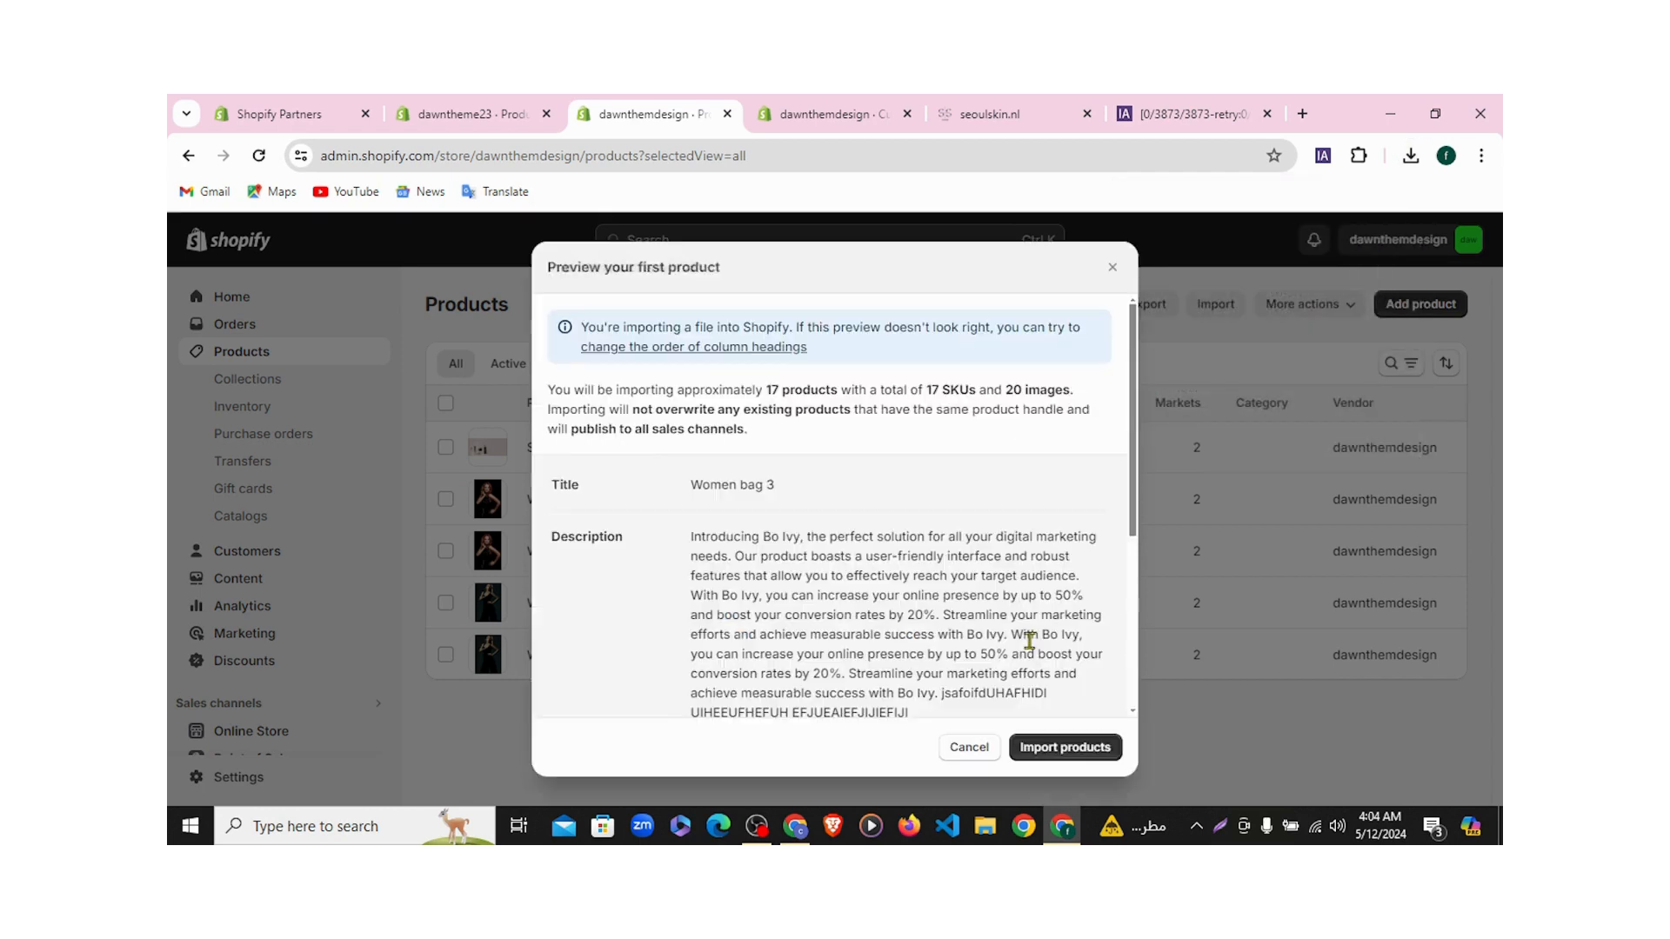
{"action": "scroll", "coordinate": [810, 591], "scroll_direction": "down", "scroll_amount": 4}
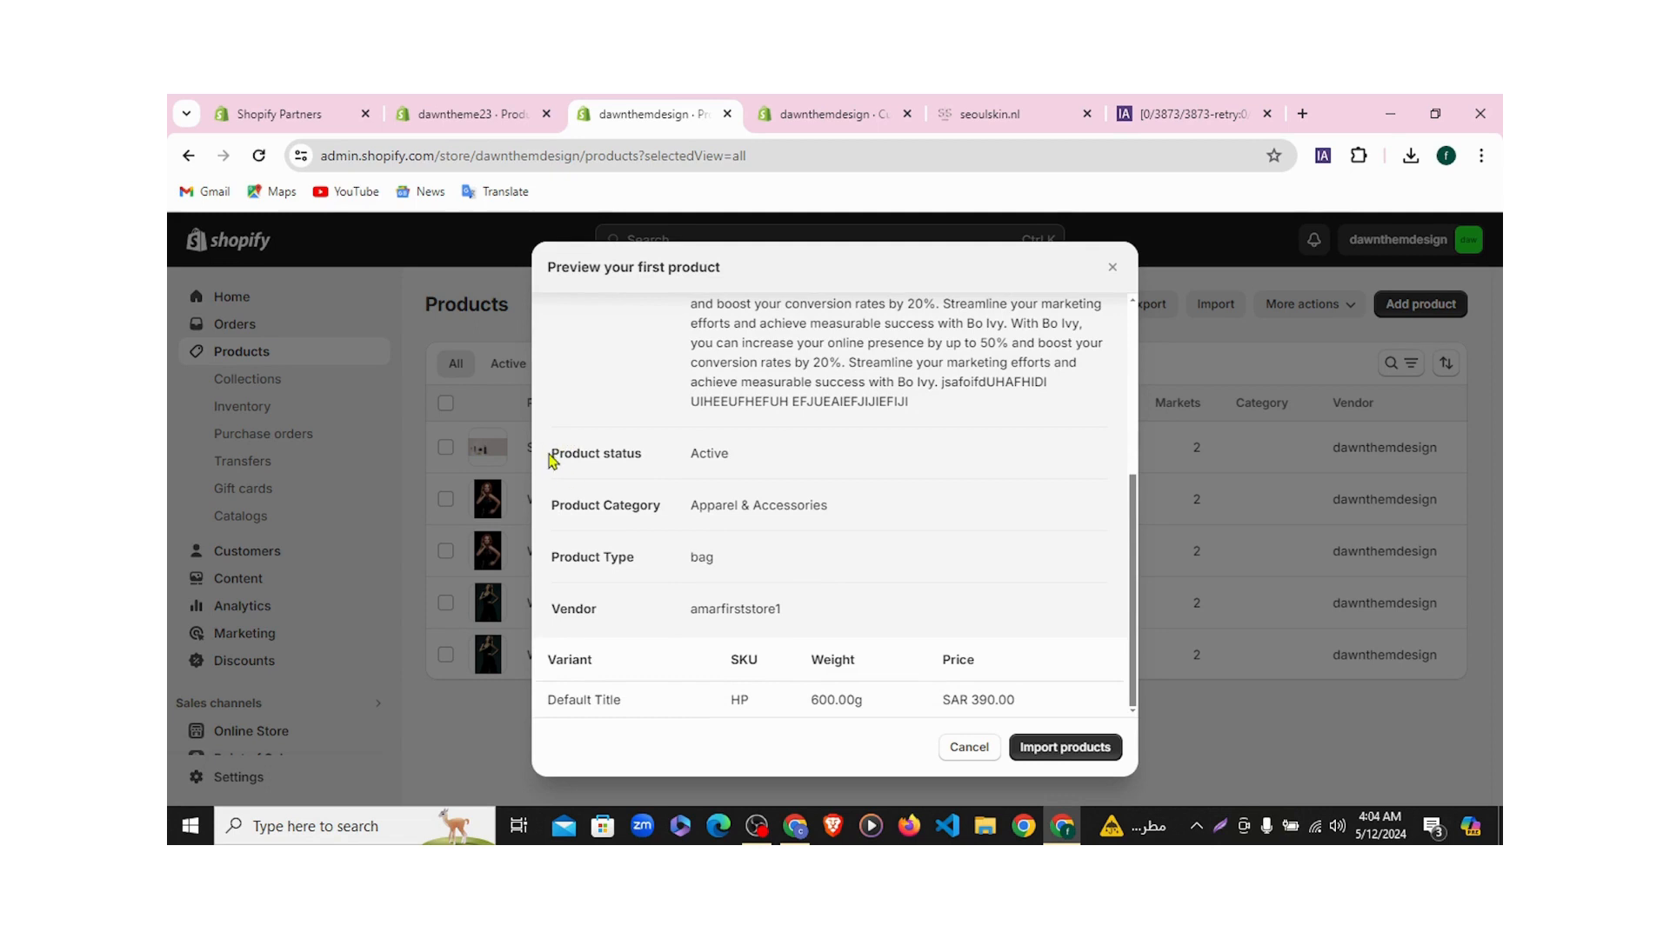
Examine the previewed product's status, category, type and vendor before importing
{"action": "left_click_drag", "start_coordinate": [550, 453], "coordinate": [732, 457]}
{"action": "left_click", "coordinate": [703, 456]}
{"action": "double_click", "coordinate": [712, 450]}
{"action": "scroll", "coordinate": [818, 499], "scroll_direction": "up", "scroll_amount": 1}
{"action": "scroll", "coordinate": [816, 514], "scroll_direction": "down", "scroll_amount": 1}
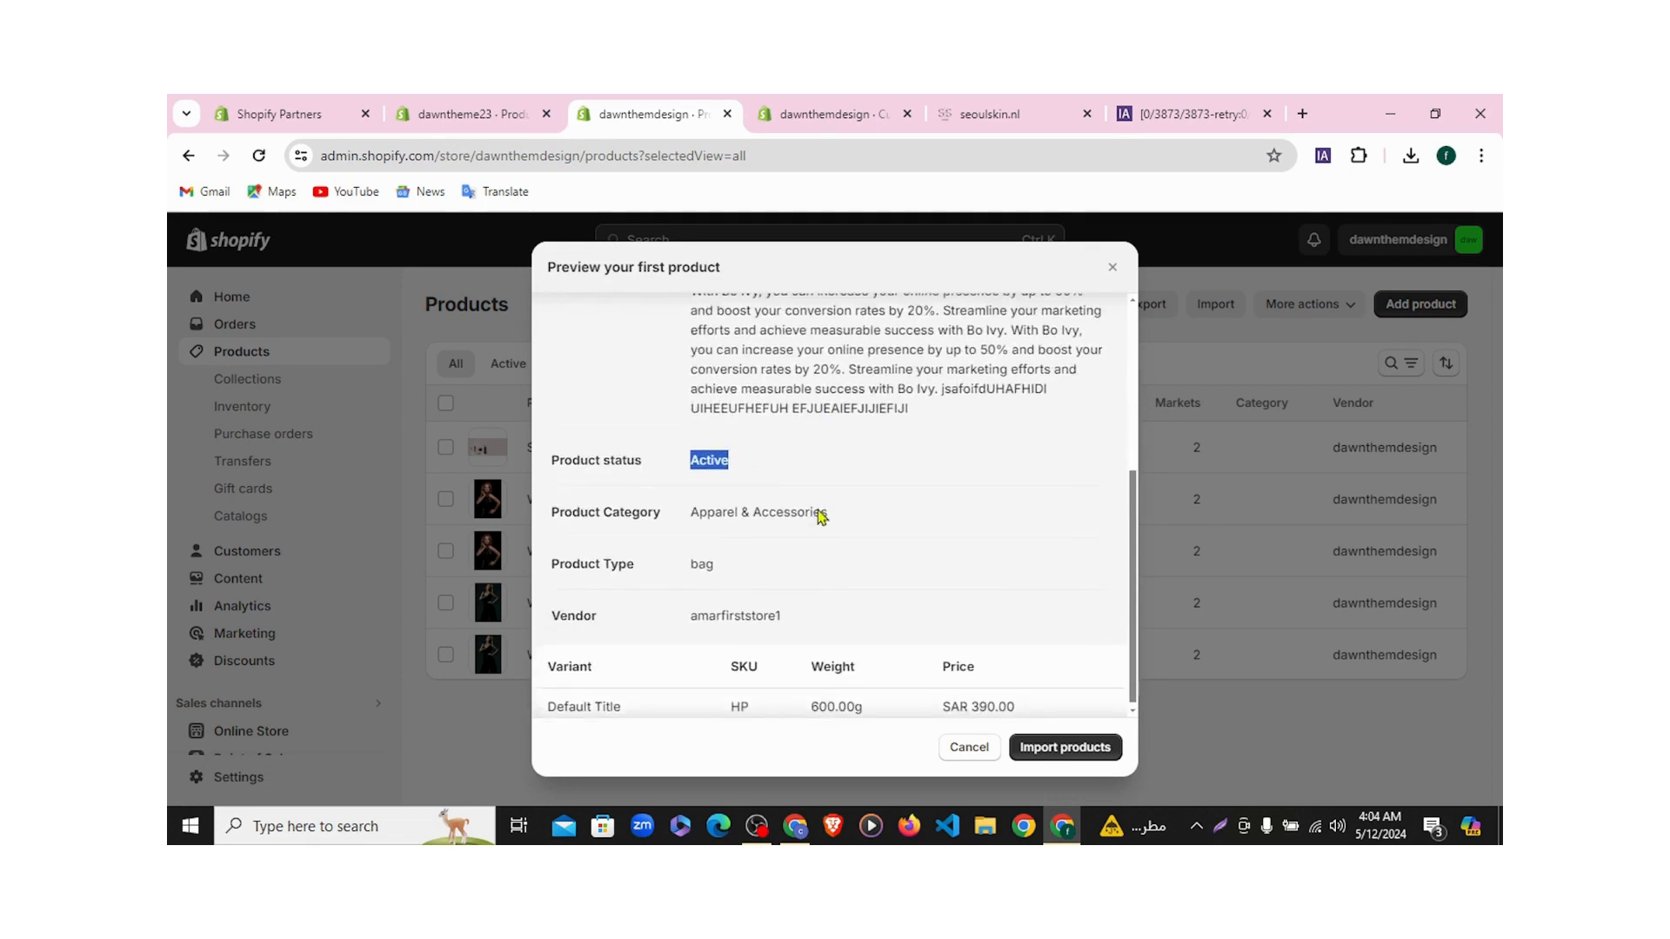
{"action": "left_click_drag", "start_coordinate": [560, 505], "coordinate": [828, 505]}
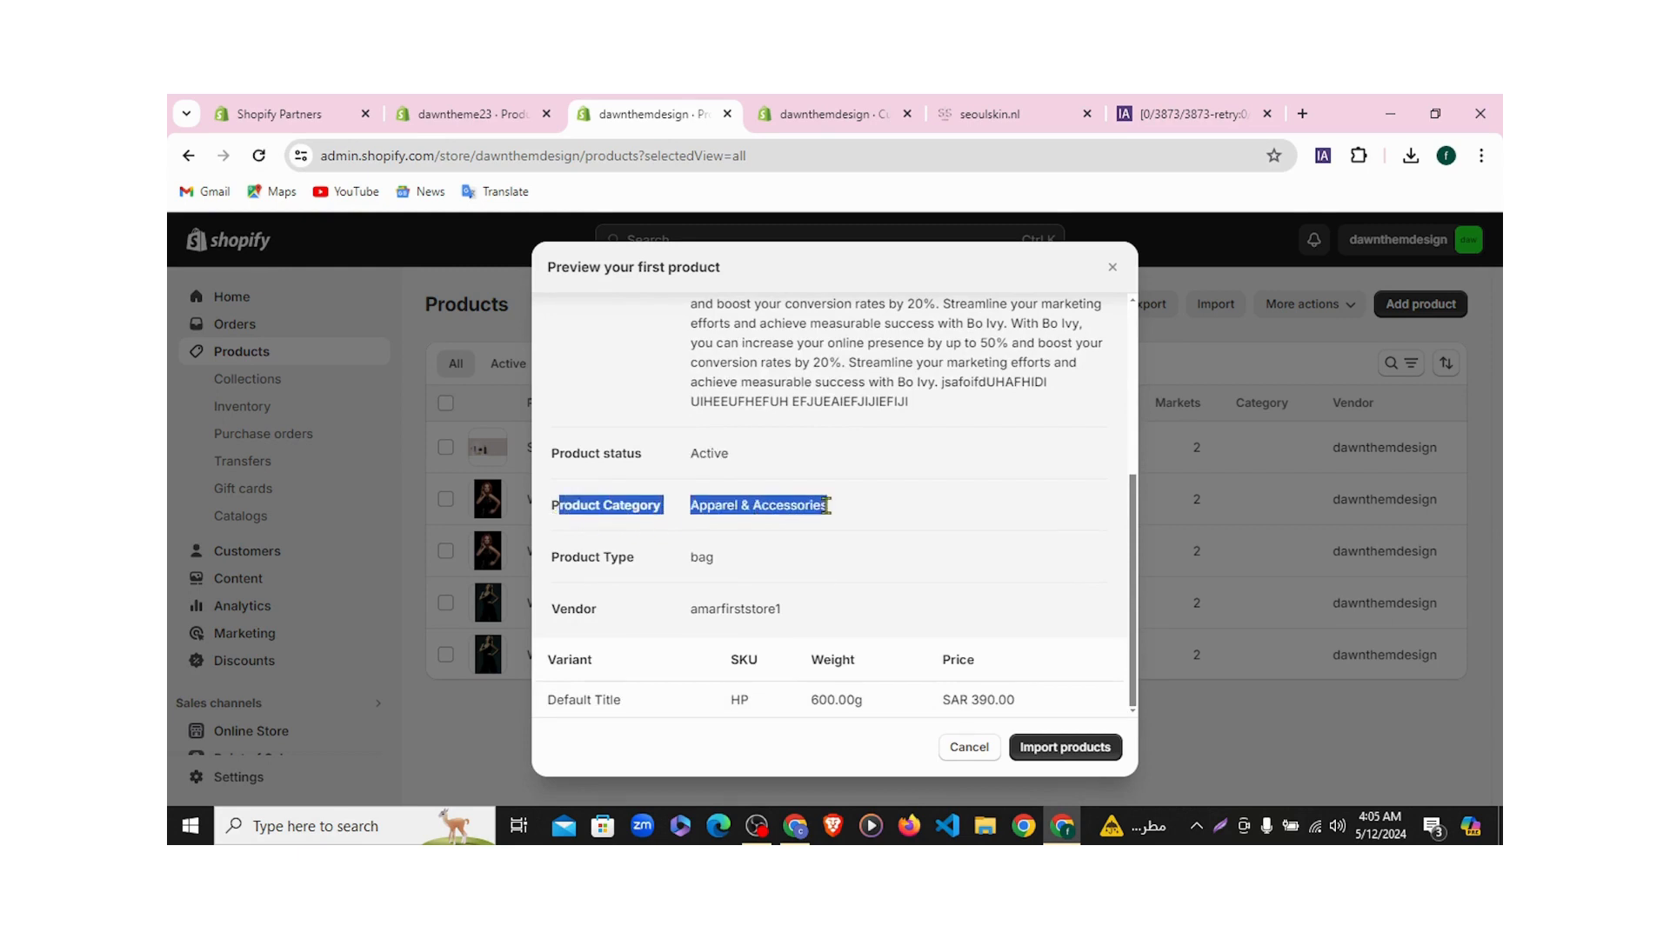
{"action": "left_click", "coordinate": [718, 558]}
{"action": "left_click_drag", "start_coordinate": [686, 553], "coordinate": [828, 568]}
{"action": "left_click", "coordinate": [829, 568]}
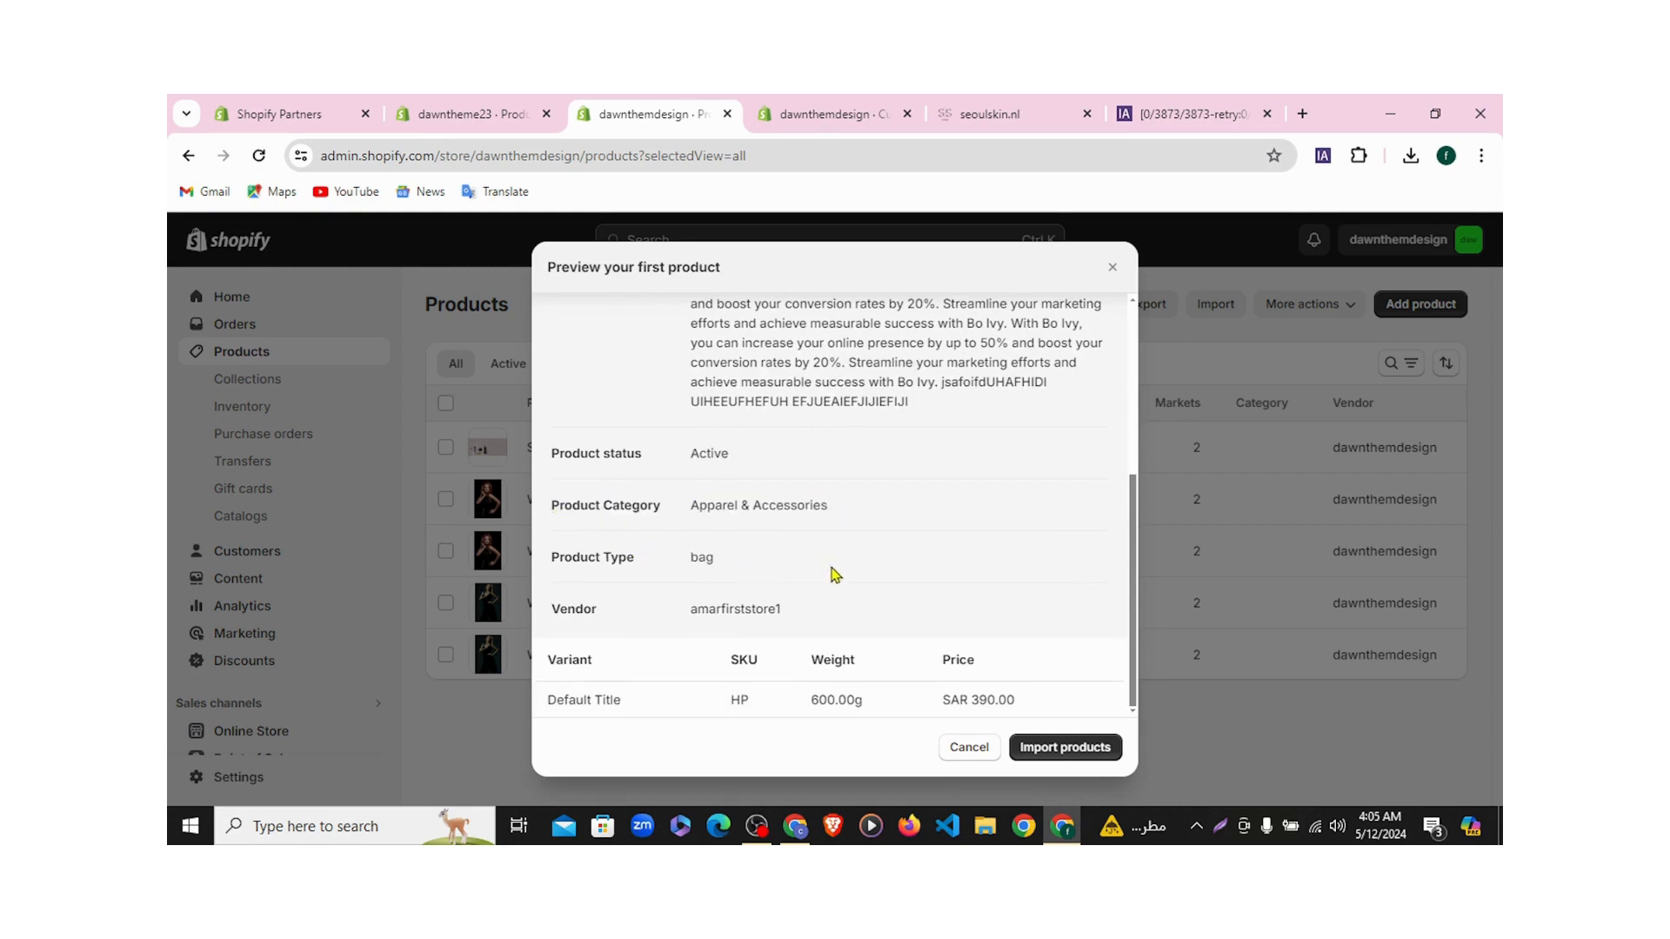
{"action": "left_click_drag", "start_coordinate": [674, 610], "coordinate": [823, 612]}
{"action": "left_click", "coordinate": [825, 608]}
{"action": "left_click_drag", "start_coordinate": [694, 617], "coordinate": [801, 613]}
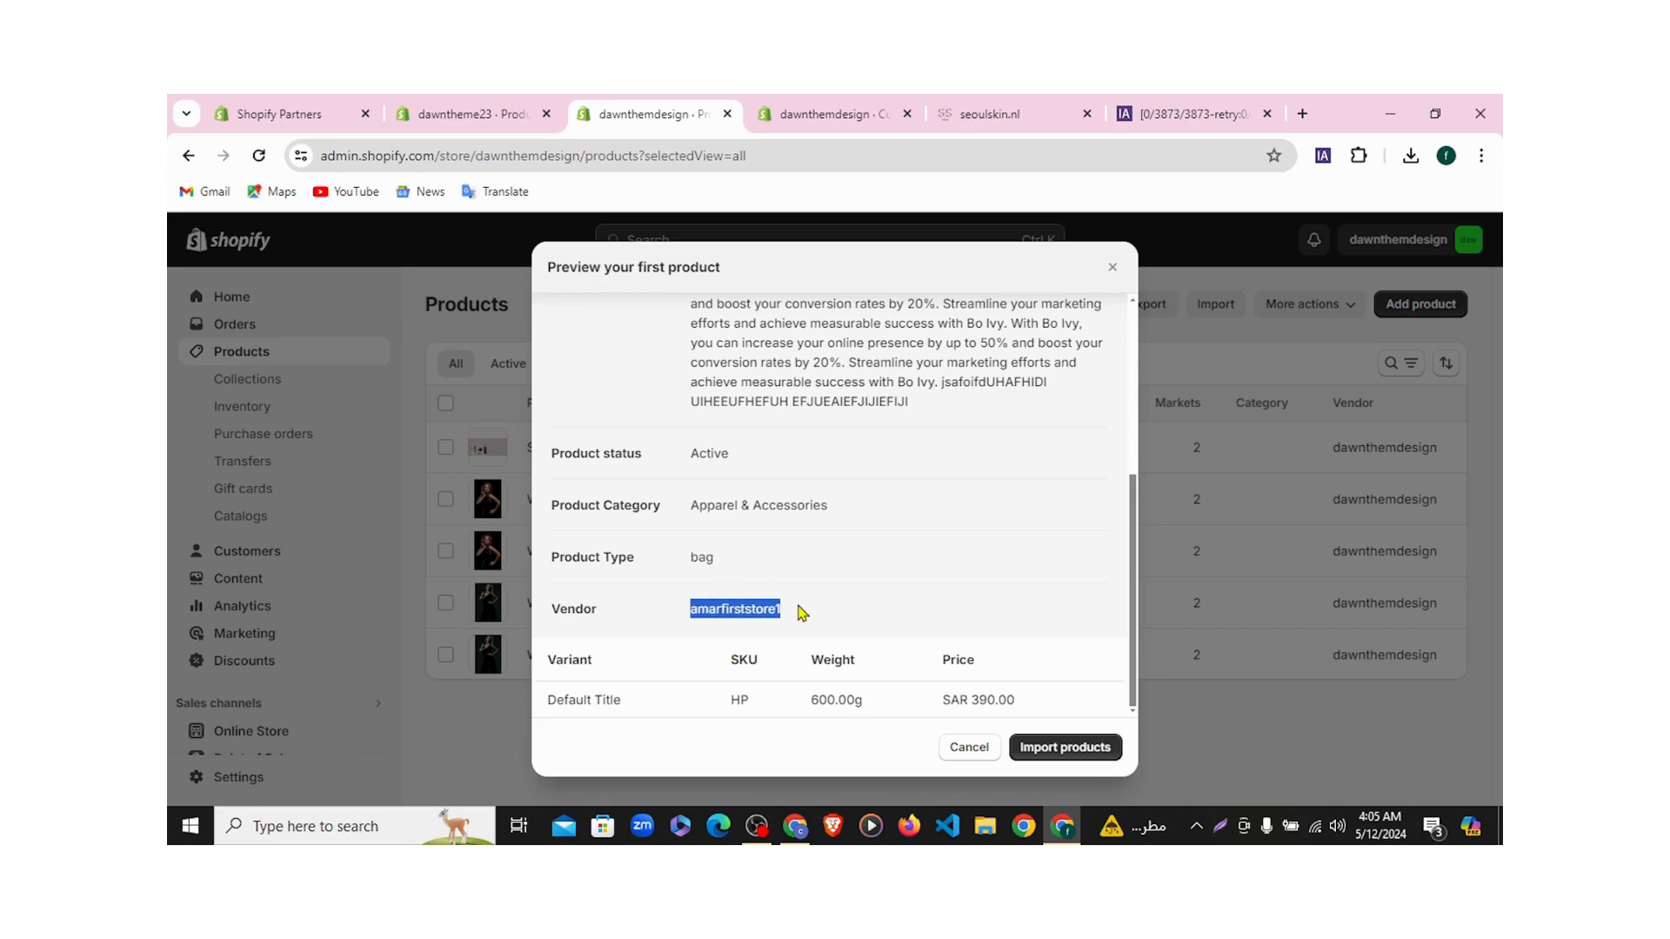
{"action": "left_click", "coordinate": [848, 618]}
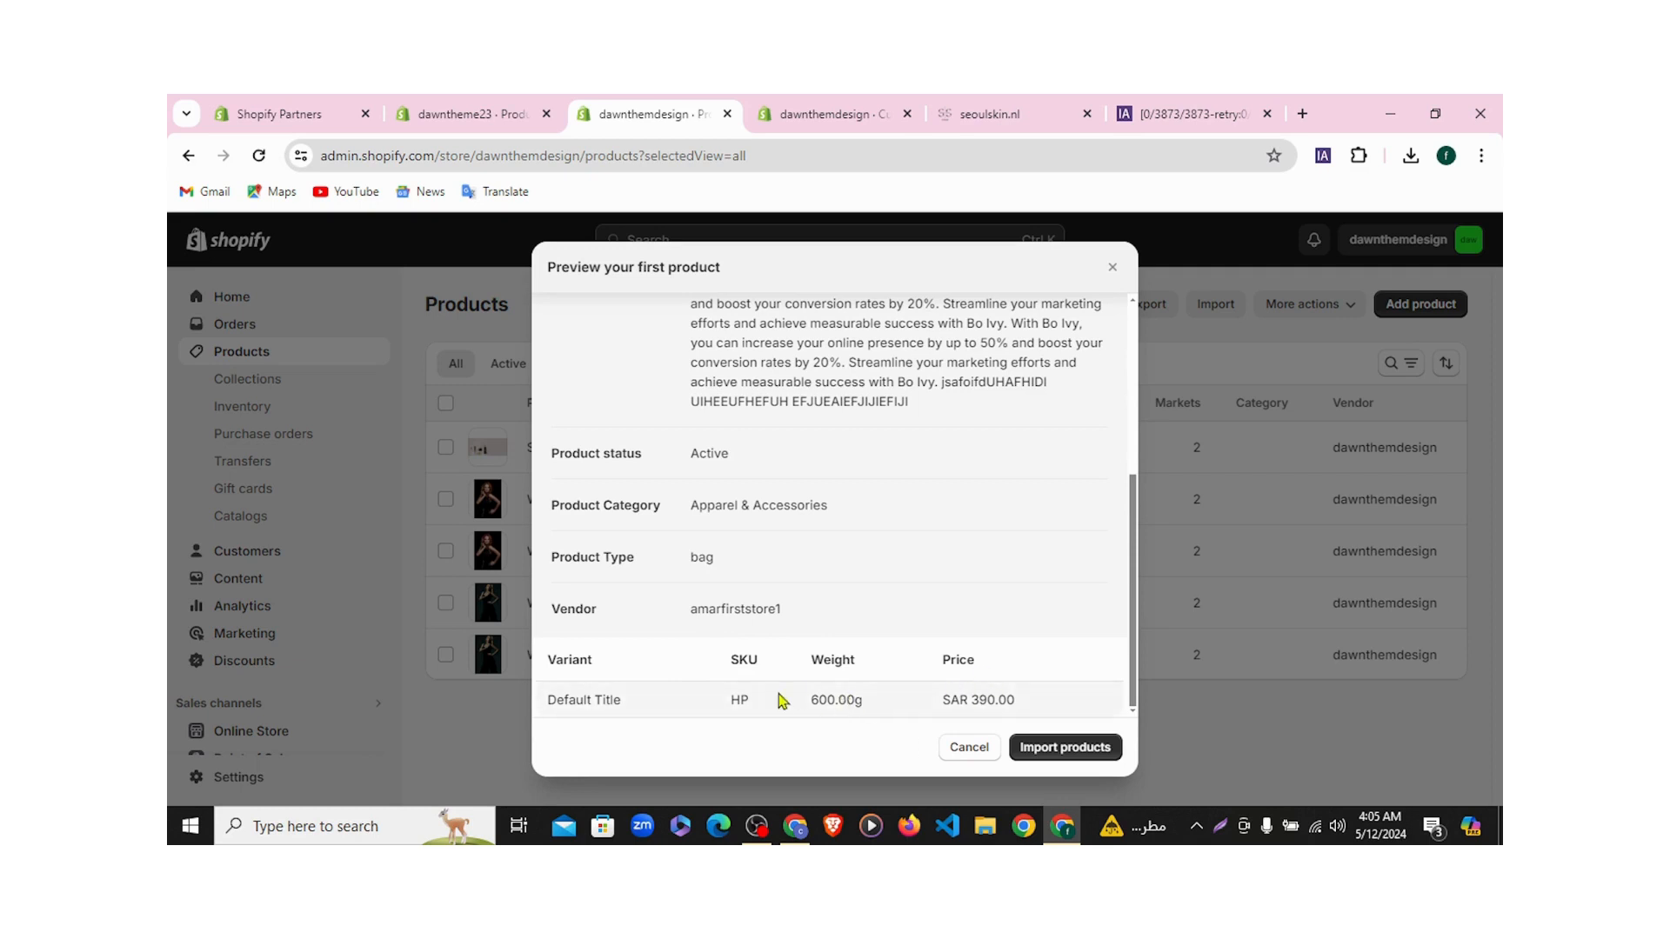
Import the previewed products into the dawnthemdesign store and look through the updated product list
{"action": "left_click", "coordinate": [1050, 753]}
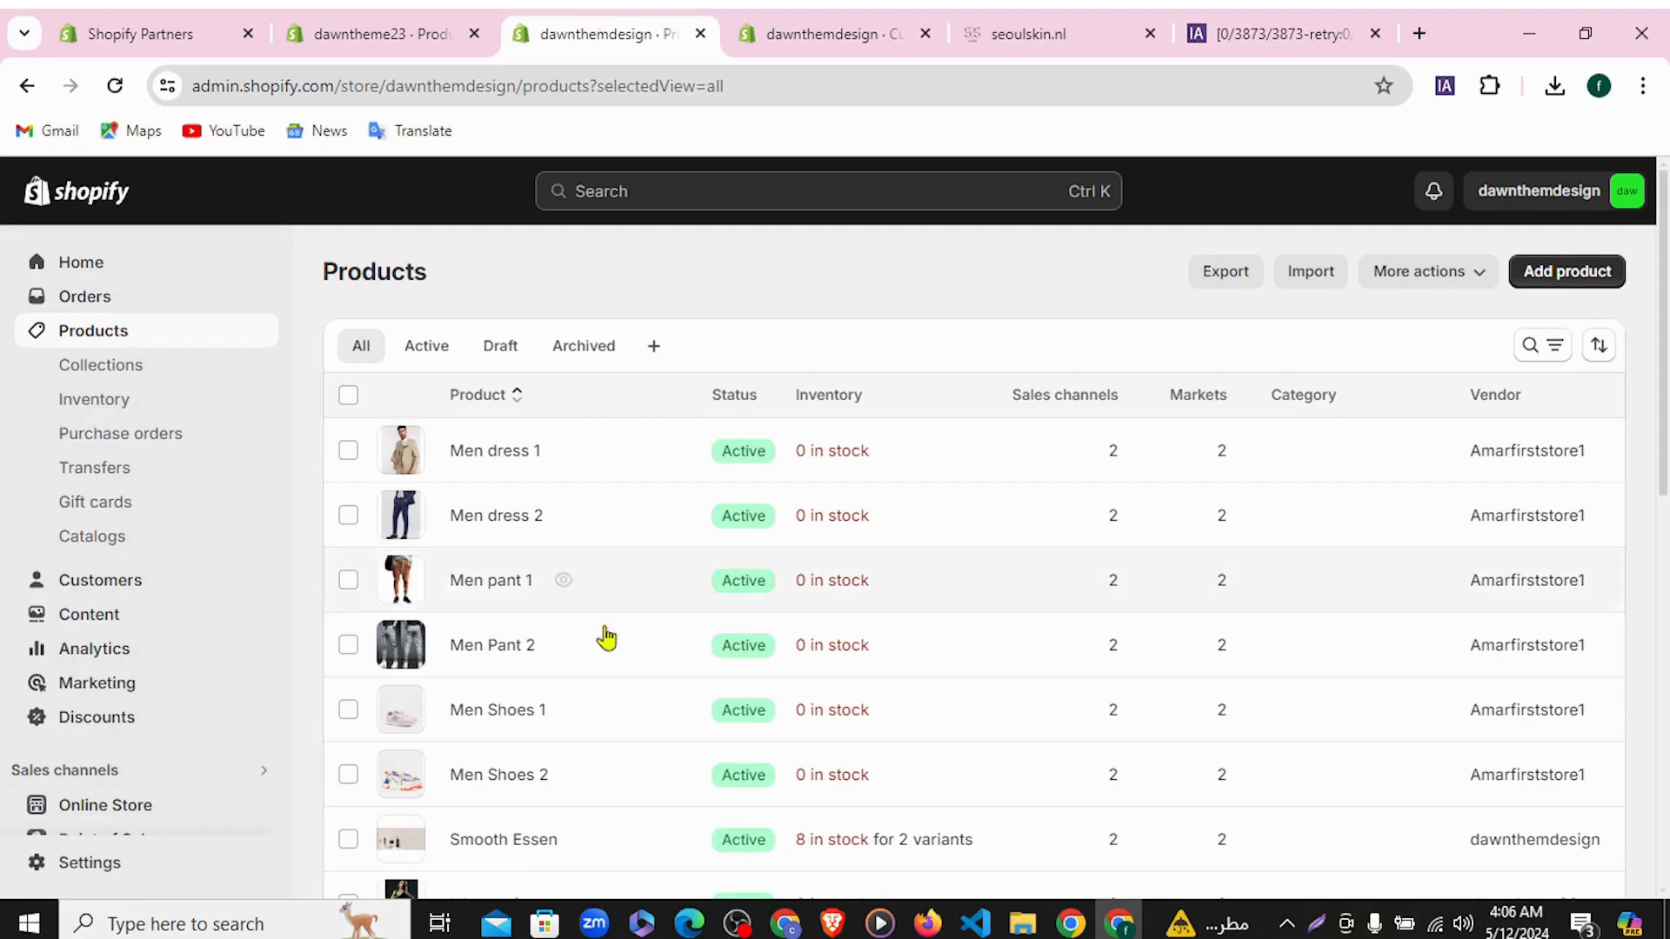
{"action": "scroll", "coordinate": [675, 552], "scroll_direction": "down", "scroll_amount": 10}
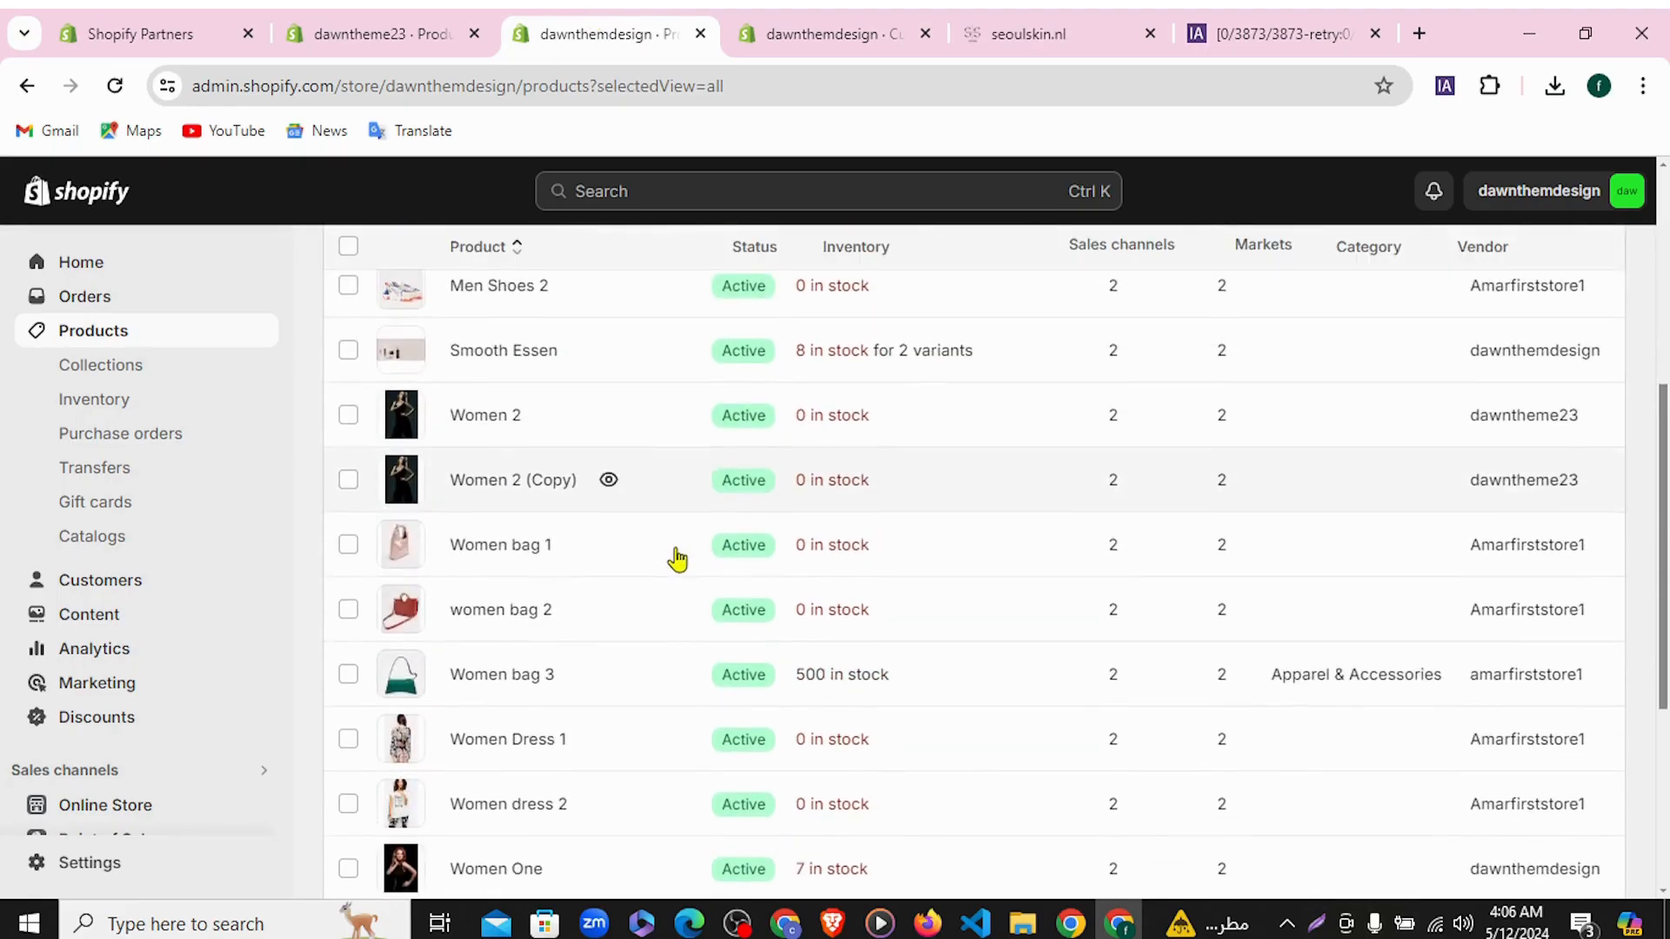
{"action": "scroll", "coordinate": [809, 624], "scroll_direction": "up", "scroll_amount": 10}
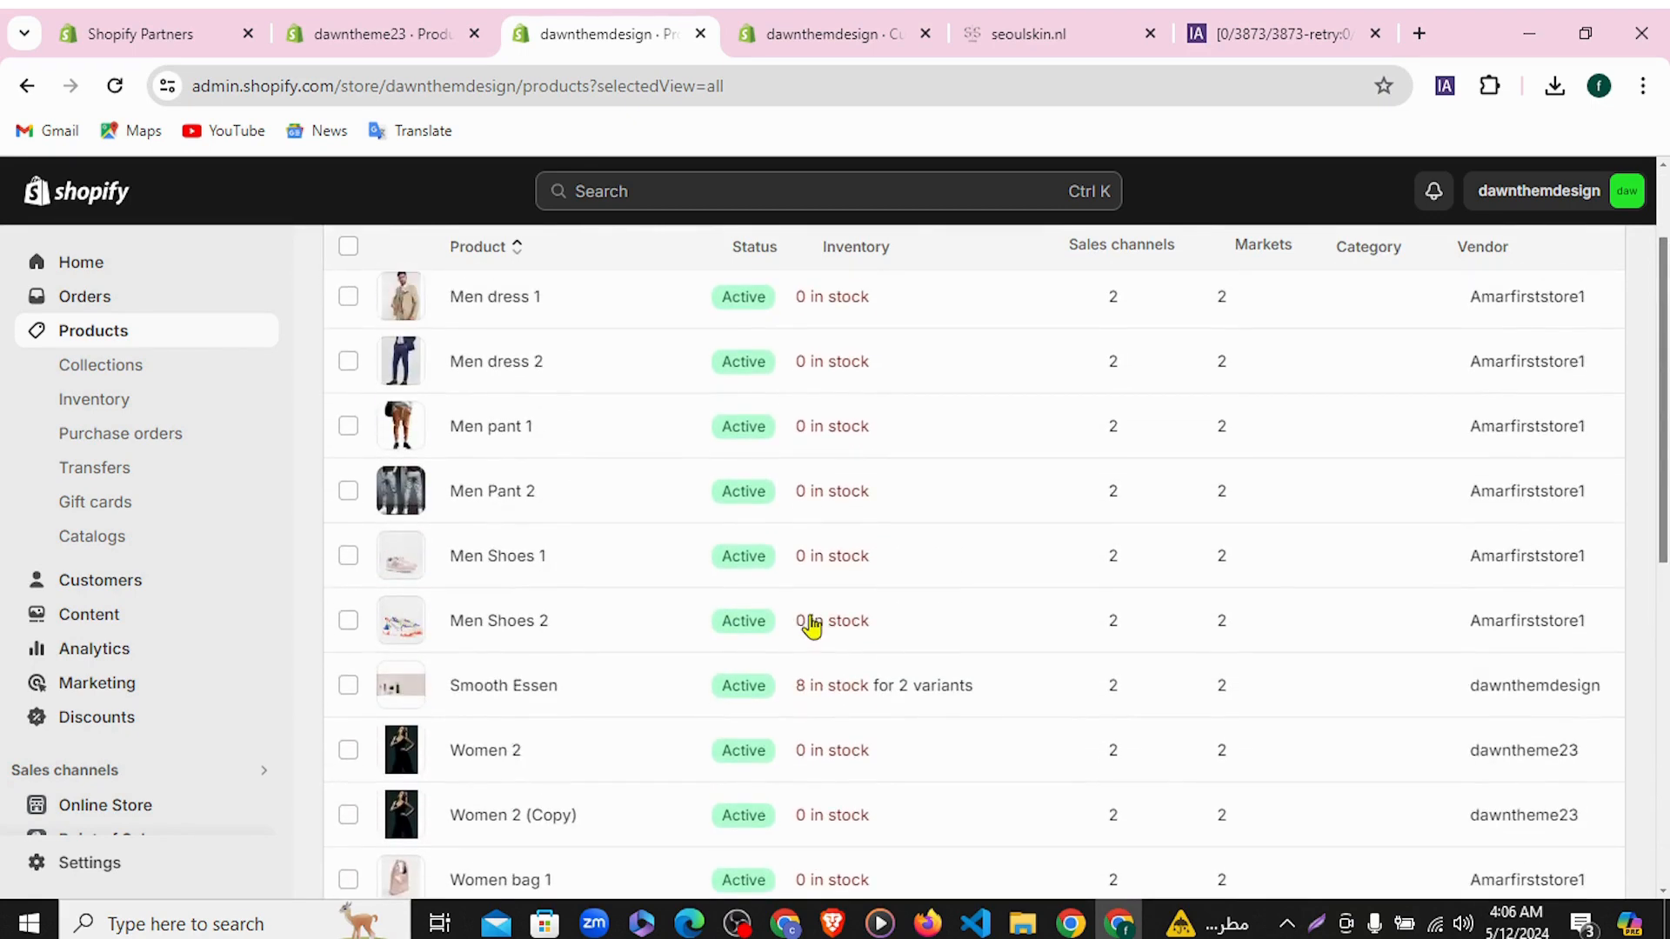